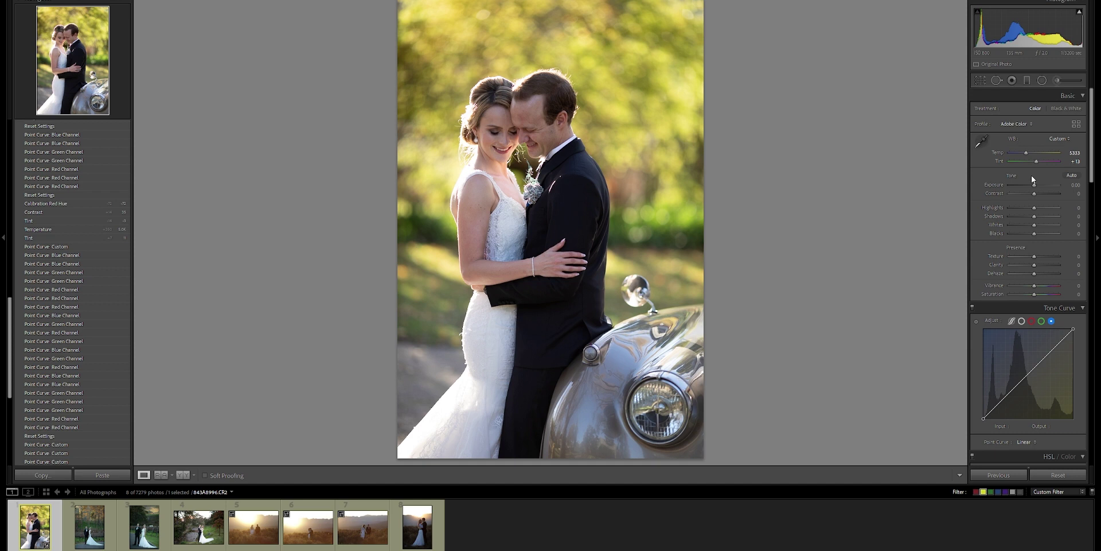
- Set tint to +11, exposure +0.18, contrast +26, highlights -67, shadows +42, whites -30 and blacks -26 on the couple's photo
mouse_move(1036, 162)
mouse_down()
mouse_move(1025, 160)
mouse_move(1037, 166)
mouse_up()
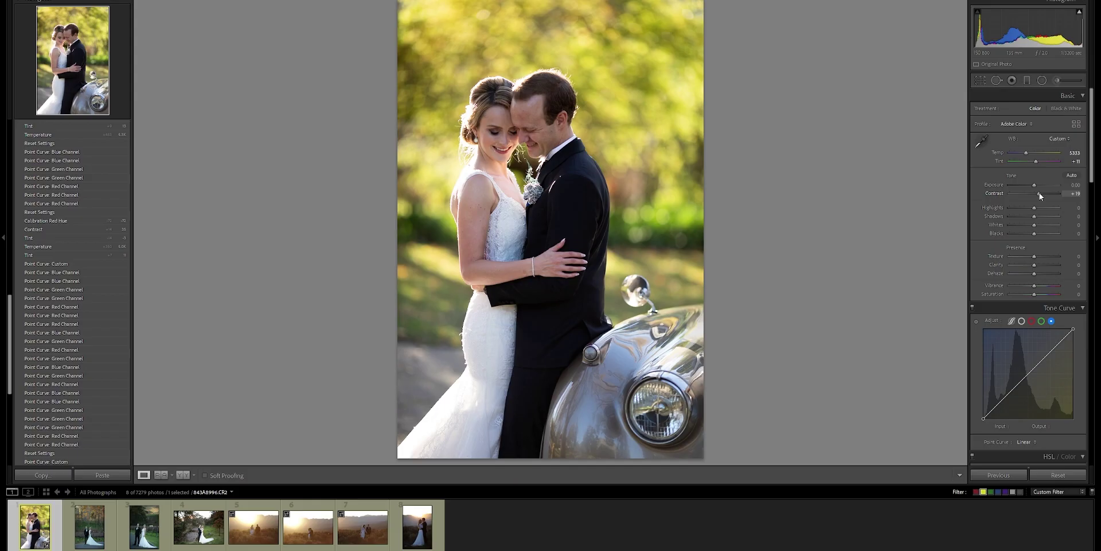
drag(1038, 215, 1030, 235)
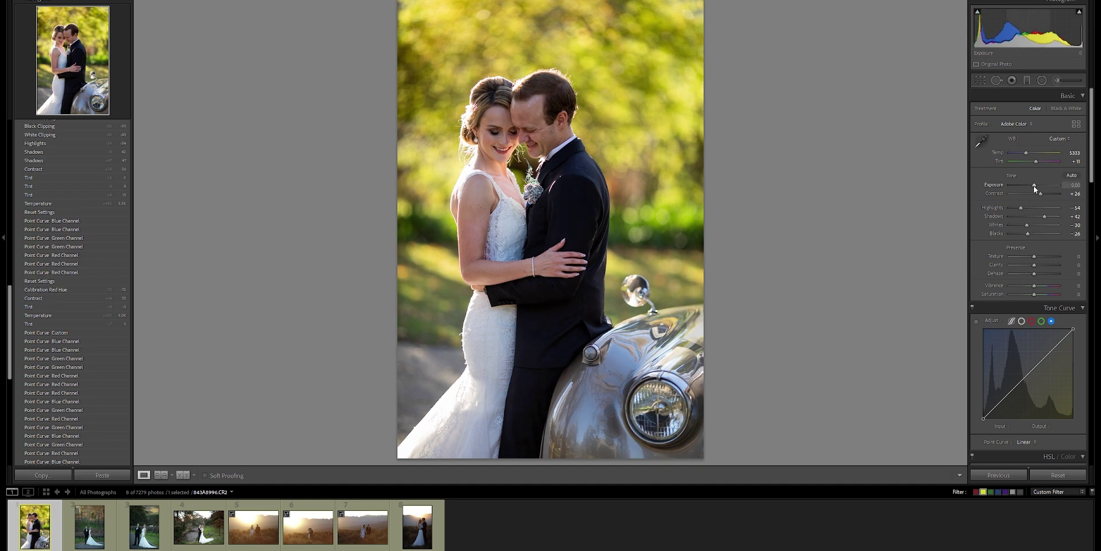
drag(1033, 185, 1034, 186)
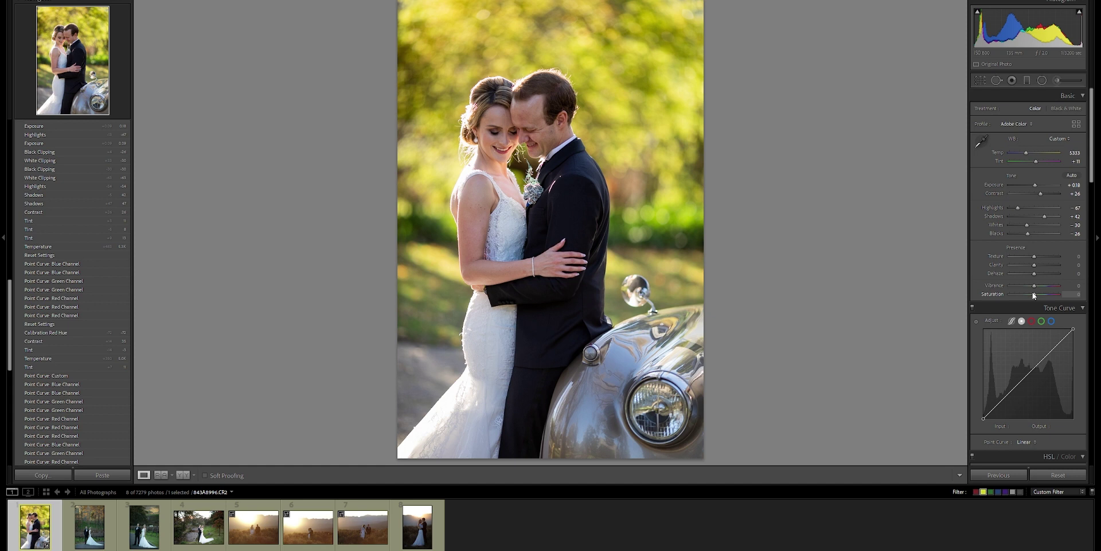
- Try raising the highlights and lowering the shadows on the main RGB point curve, and reset it to linear
scroll(1034, 295, down, 3)
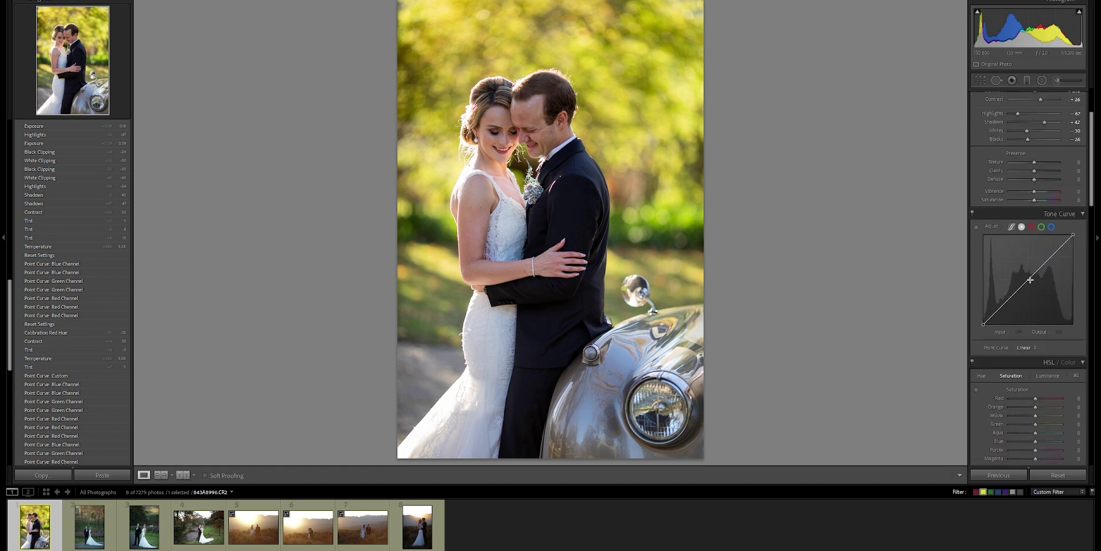
click(1030, 279)
drag(1030, 279, 1048, 248)
drag(1010, 292, 1009, 302)
double_click(1008, 300)
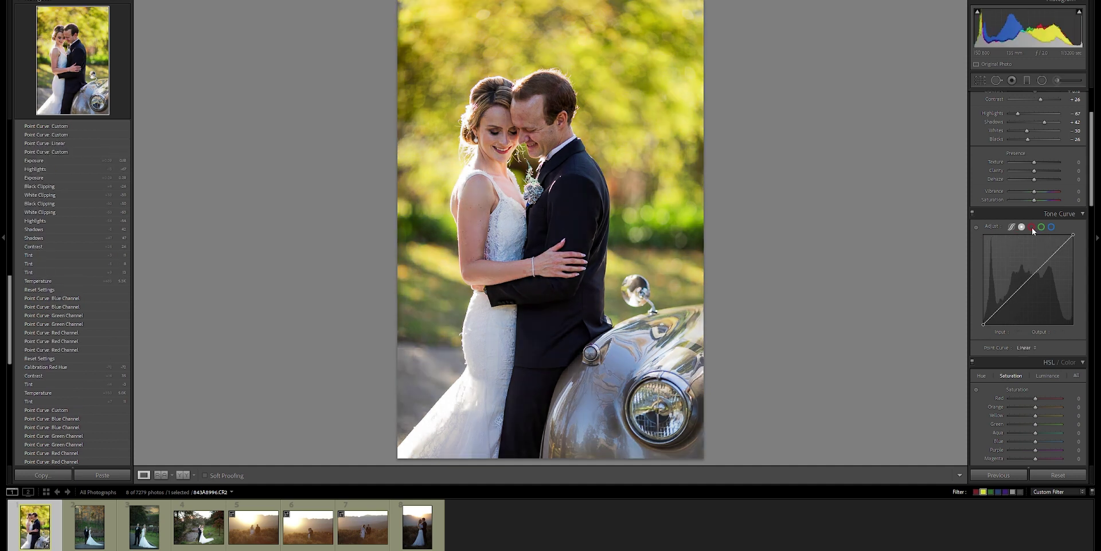
- Try bending the red and green channel tone curves, resetting each one to linear
click(1032, 227)
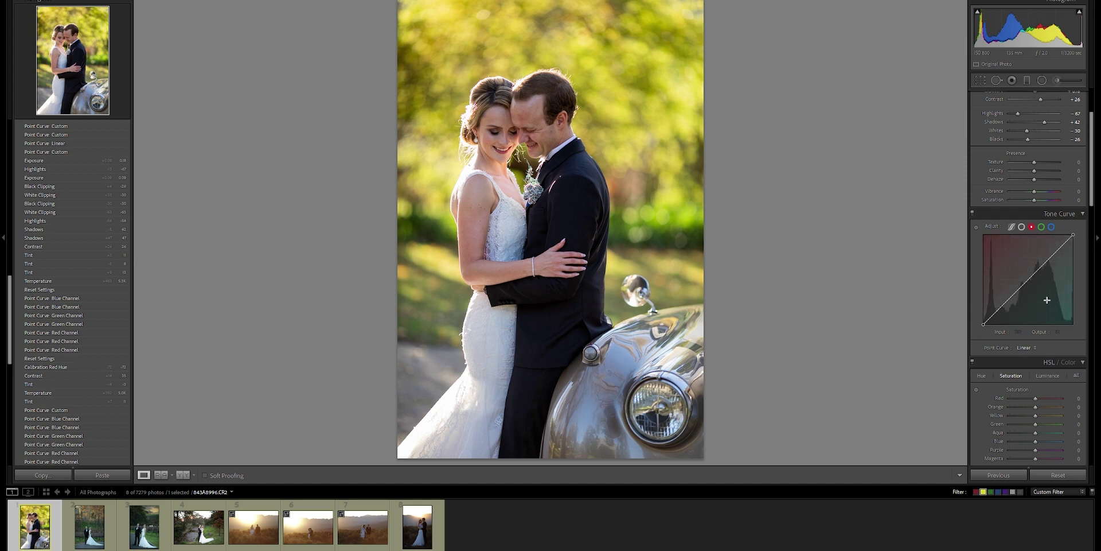
mouse_move(1027, 280)
mouse_down()
mouse_move(1020, 269)
mouse_move(1036, 294)
mouse_move(1026, 279)
mouse_up()
double_click(1026, 278)
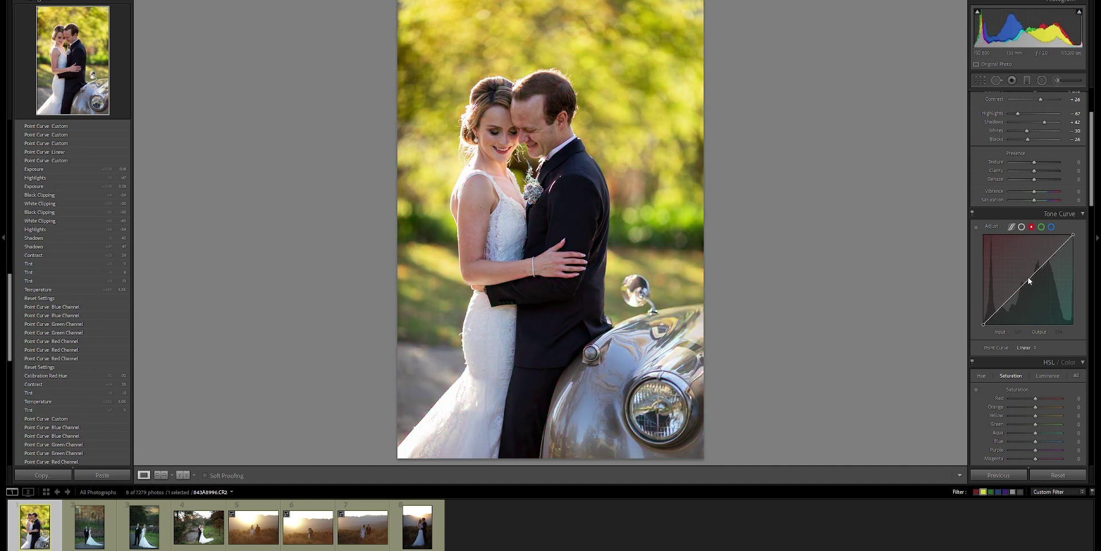
mouse_move(1030, 278)
mouse_down()
mouse_move(1017, 265)
mouse_move(1045, 284)
mouse_up()
double_click(1045, 284)
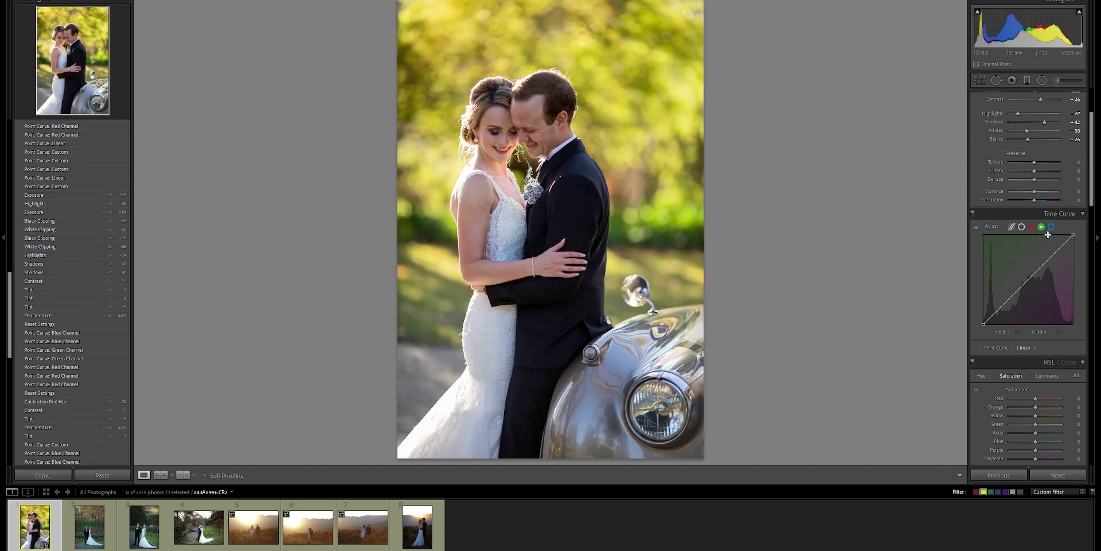
- Try pulling the middle of the blue channel tone curve down, and reset it to linear
click(1050, 226)
mouse_move(1027, 281)
mouse_down()
mouse_move(1018, 268)
mouse_move(1041, 291)
mouse_up()
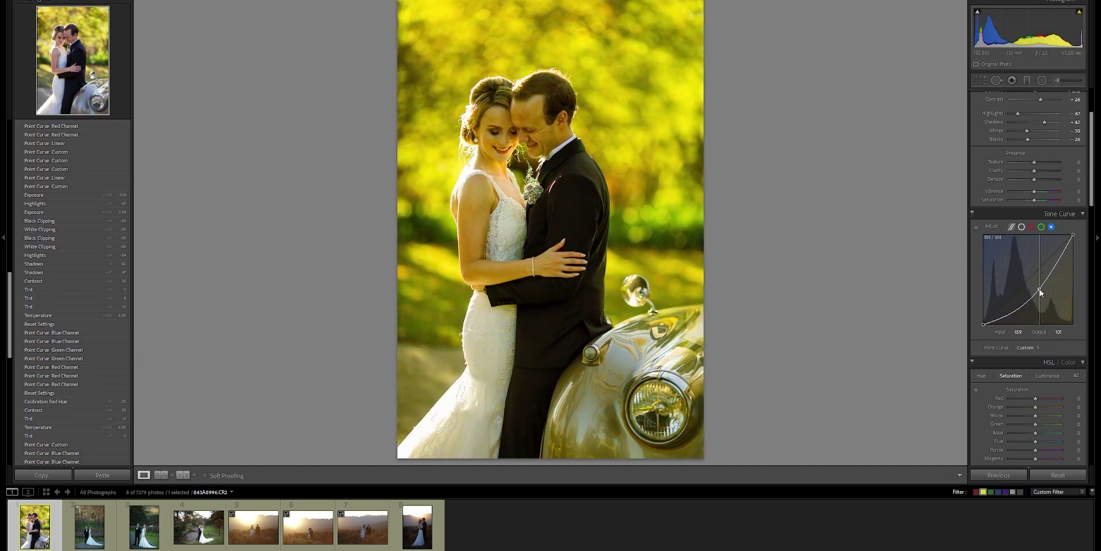
double_click(1040, 290)
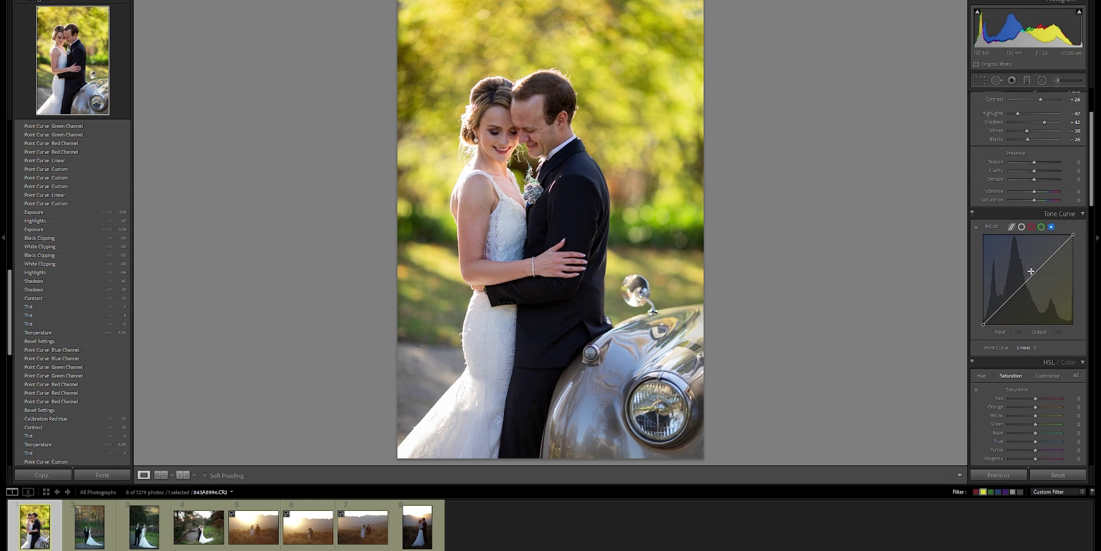
- Raise the highlights on the blue channel curve and add a shadow point slightly above the diagonal
drag(1048, 260, 1048, 252)
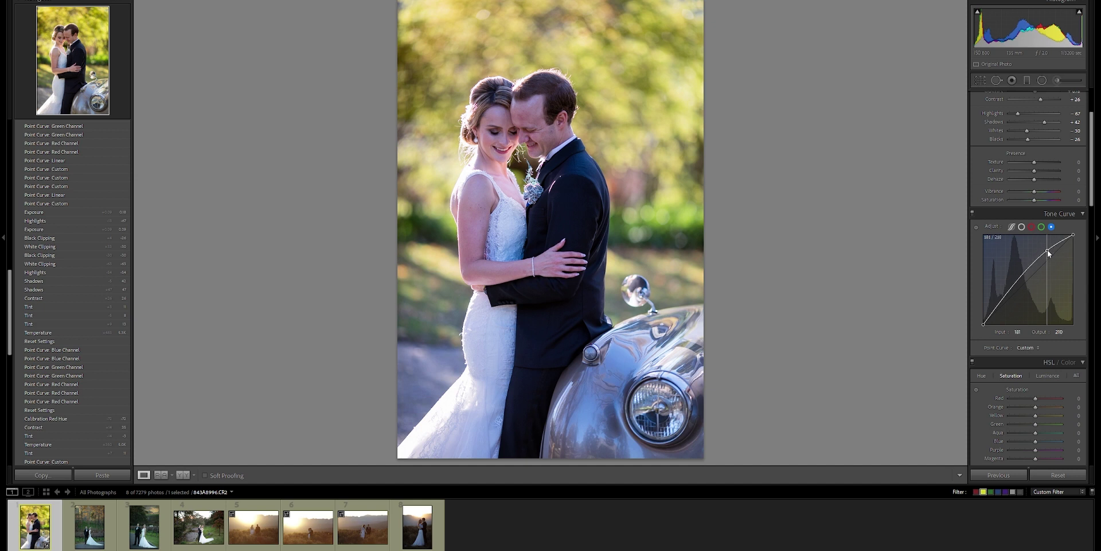
drag(1048, 252, 1048, 252)
click(1008, 296)
drag(1008, 298, 1008, 297)
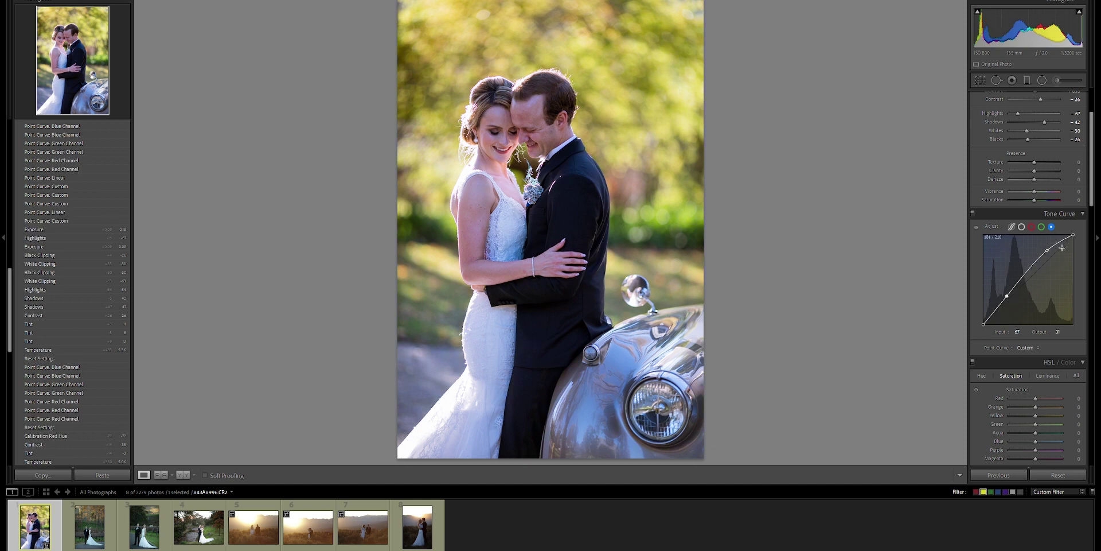
- Shape the green channel curve into a gentle S with a raised highlight point and a lowered shadow point
click(1042, 228)
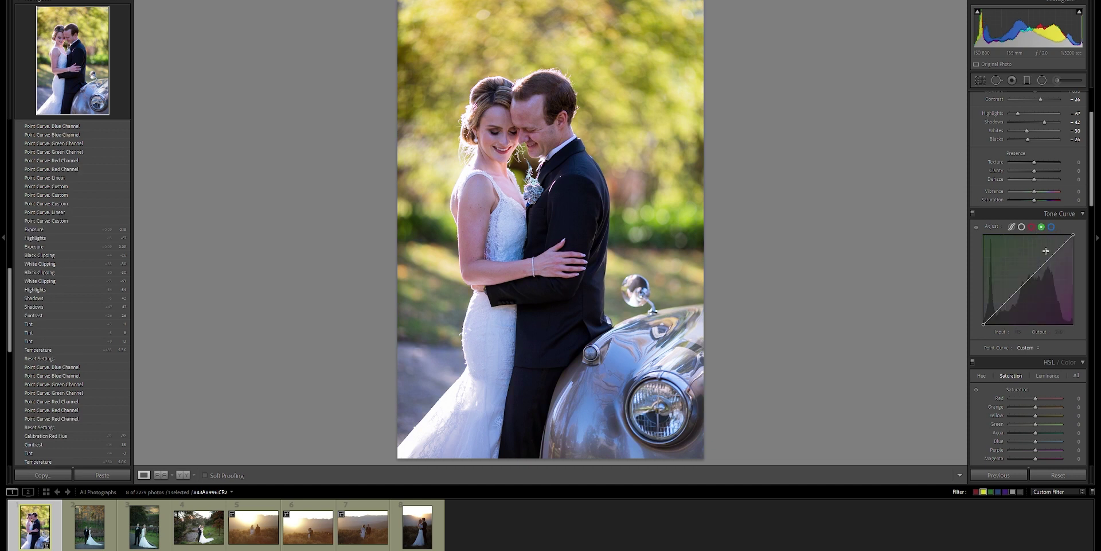
drag(1051, 259, 1051, 254)
click(1009, 299)
drag(1010, 298, 1012, 303)
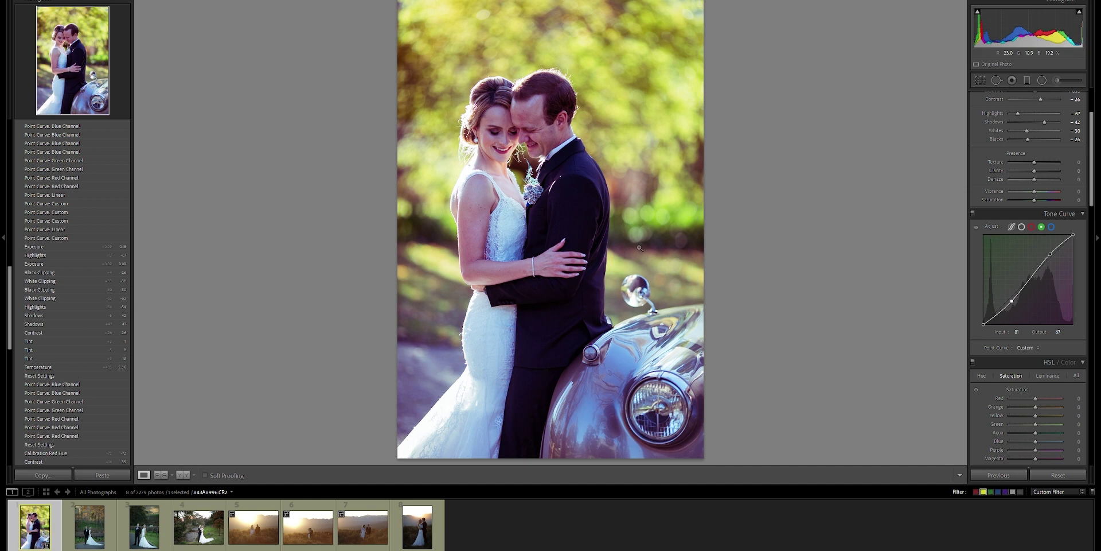
- Check the couple's skin tones up close and raise the green channel curve's shadow point slightly
click(471, 238)
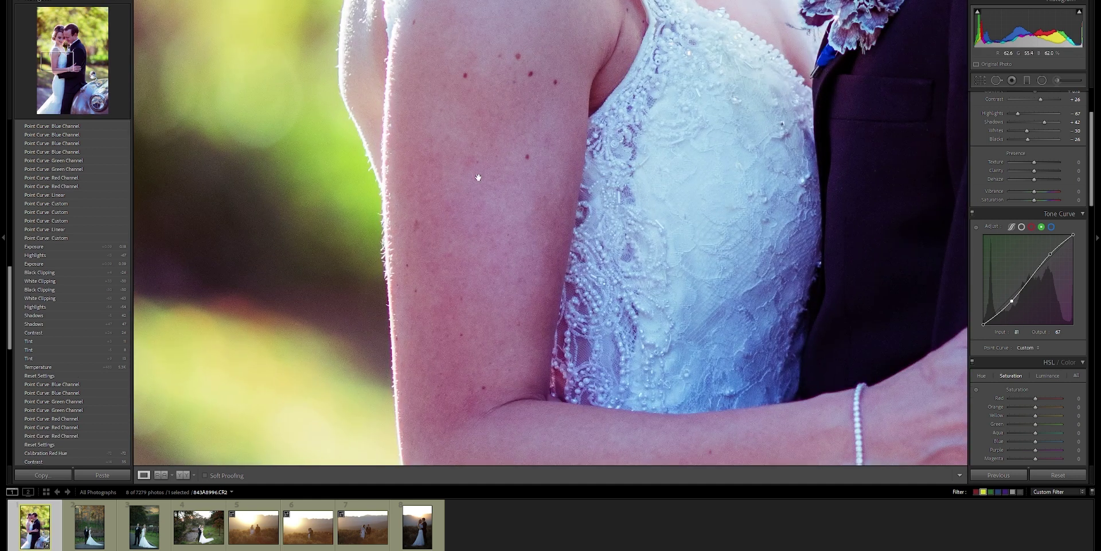
drag(648, 149, 498, 390)
drag(631, 168, 620, 278)
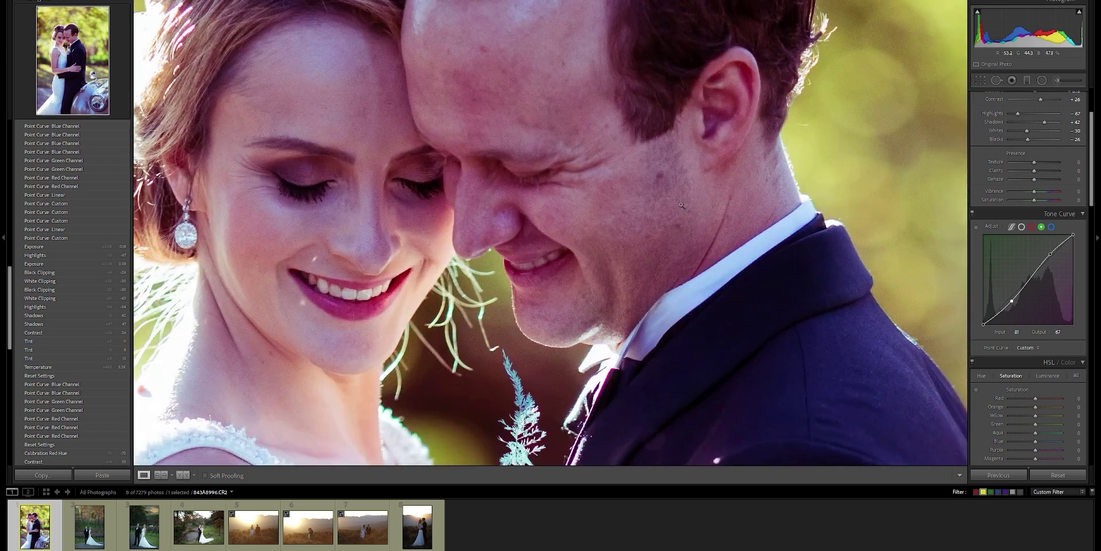
click(785, 215)
drag(1012, 301, 1010, 299)
- On the red channel curve, lower the shadows slightly and add a highlight point at input 198, output 195
click(1031, 227)
drag(1010, 299, 1011, 300)
drag(1053, 256, 1054, 259)
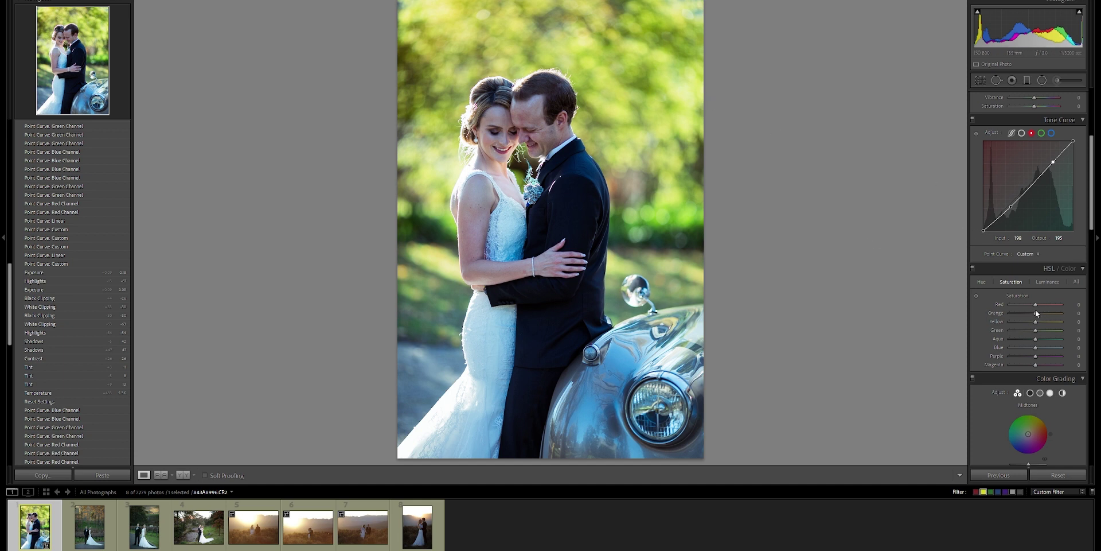
- Set the red hue to +7 and shift the orange hue slightly toward yellow
click(981, 282)
drag(1011, 302, 1034, 314)
double_click(1034, 315)
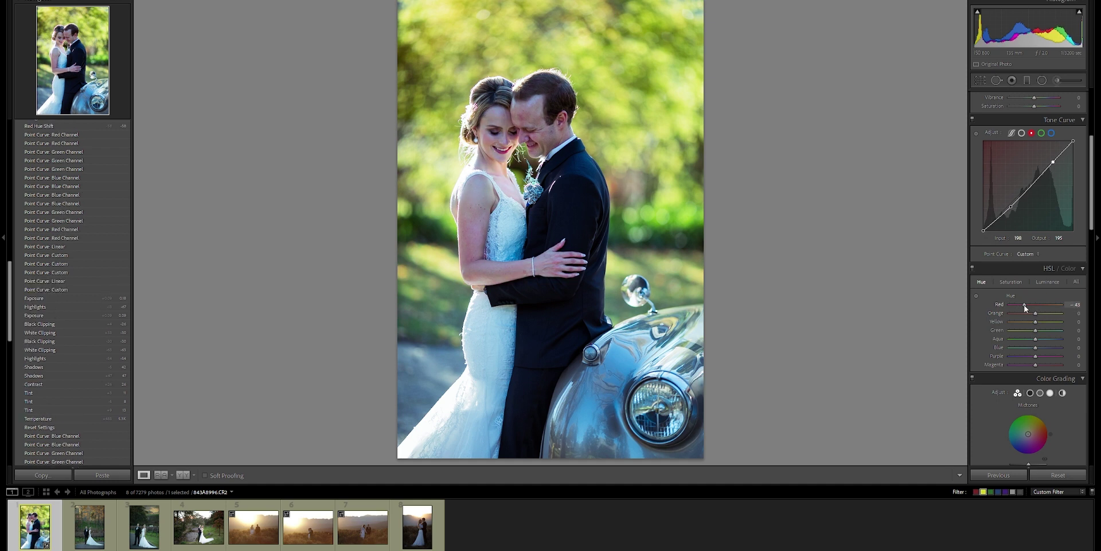
drag(1035, 313, 1037, 313)
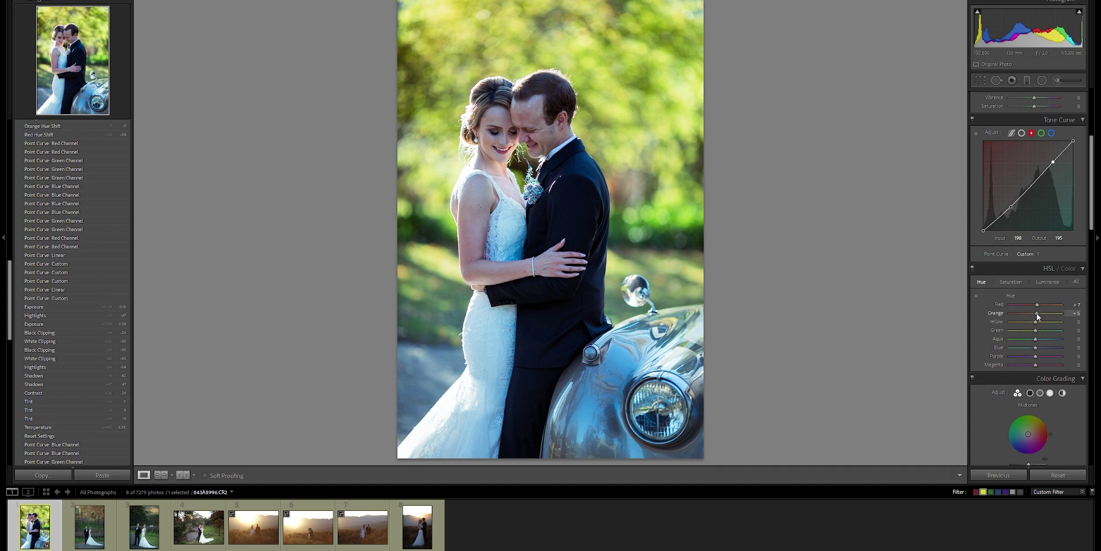
drag(1037, 316, 1038, 316)
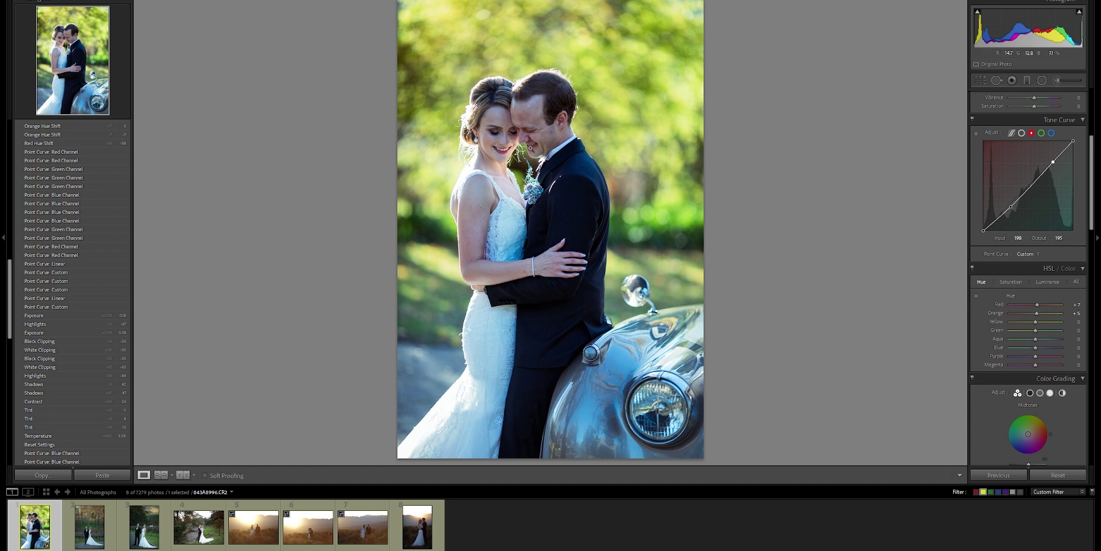
- Reduce the green saturation to -68 and the yellow saturation to -30
click(1006, 281)
drag(1030, 330, 1011, 331)
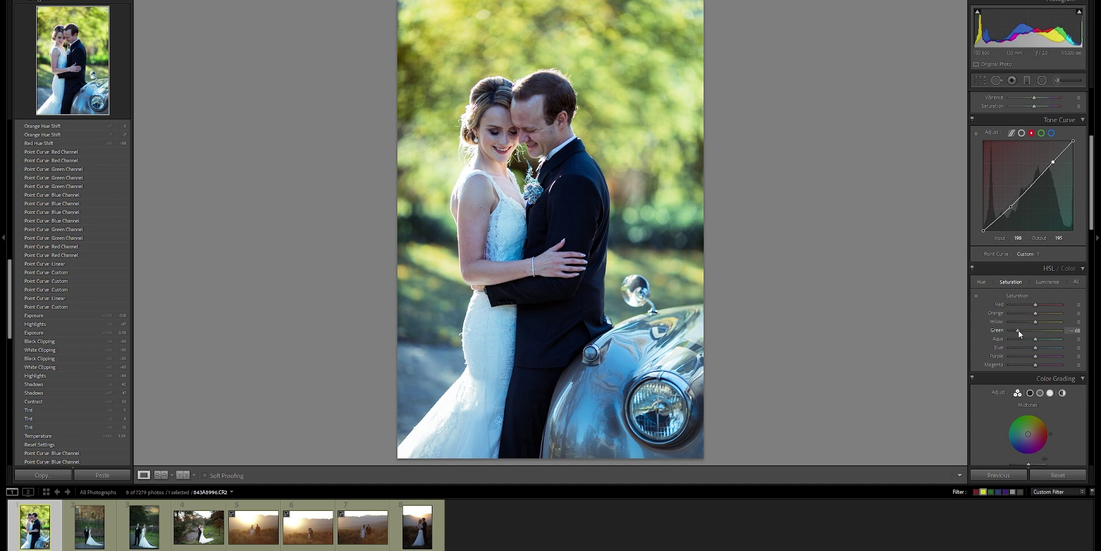
drag(1024, 324, 994, 324)
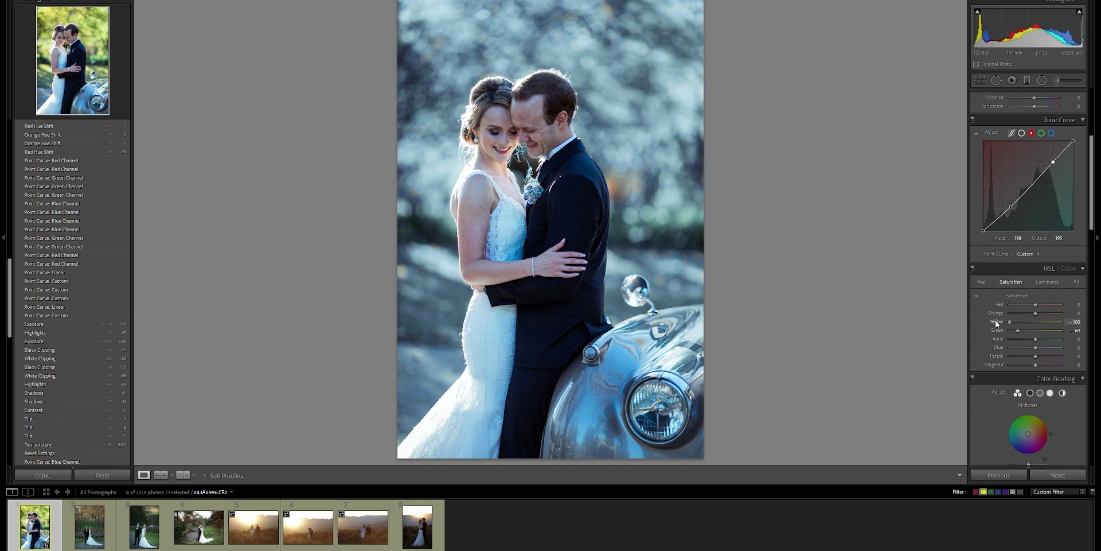
drag(1003, 323, 1030, 323)
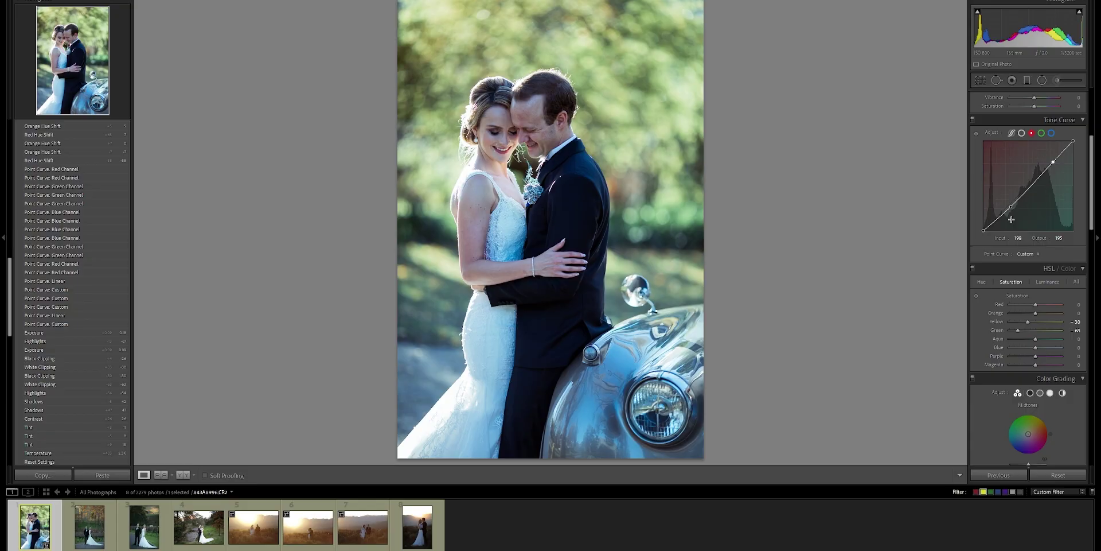
- Warm the white balance temperature and raise the exposure to +0.44
scroll(1030, 304, up, 5)
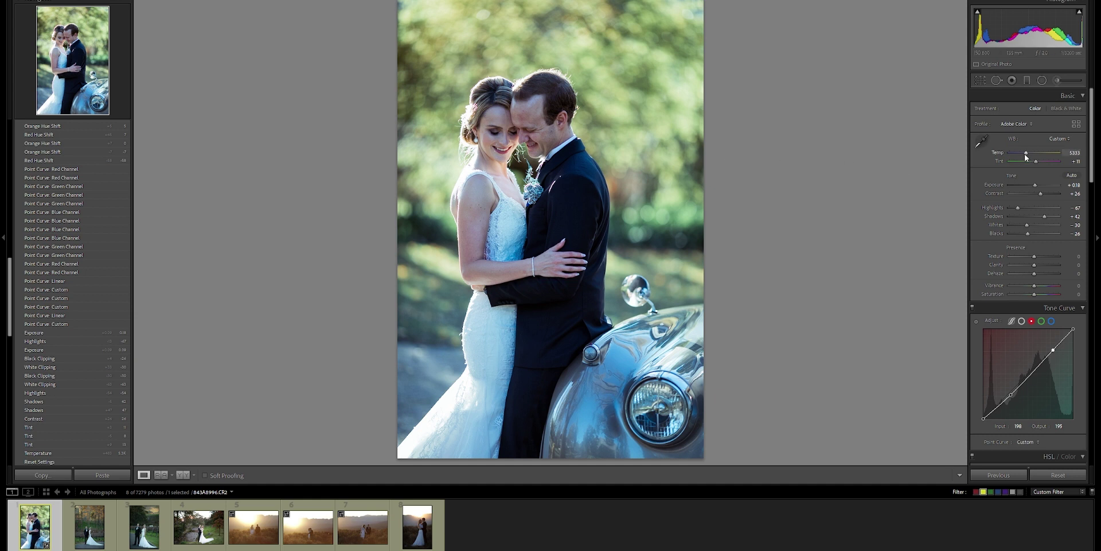
drag(1025, 153, 1031, 155)
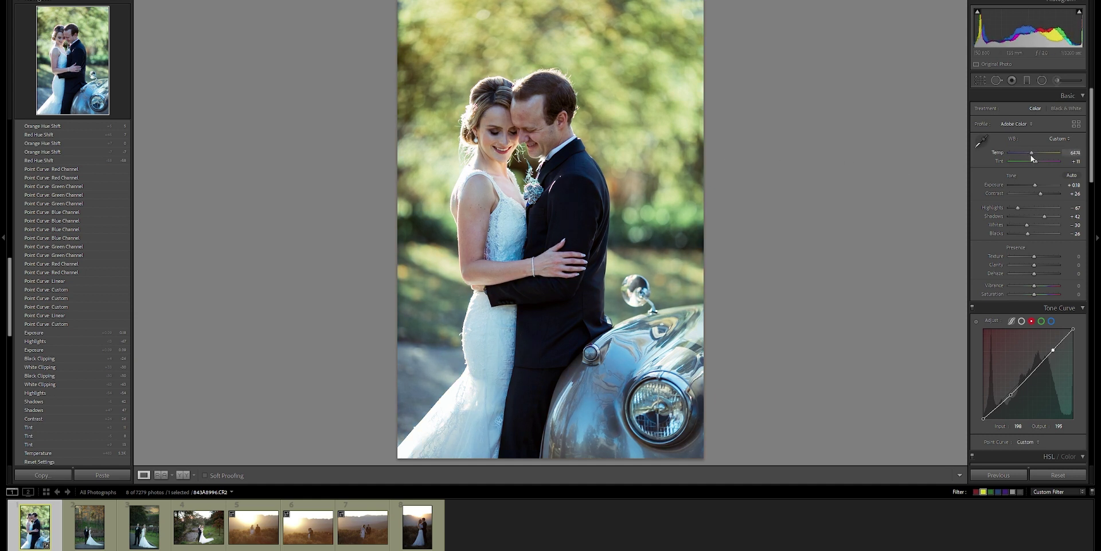
drag(1034, 185, 1034, 185)
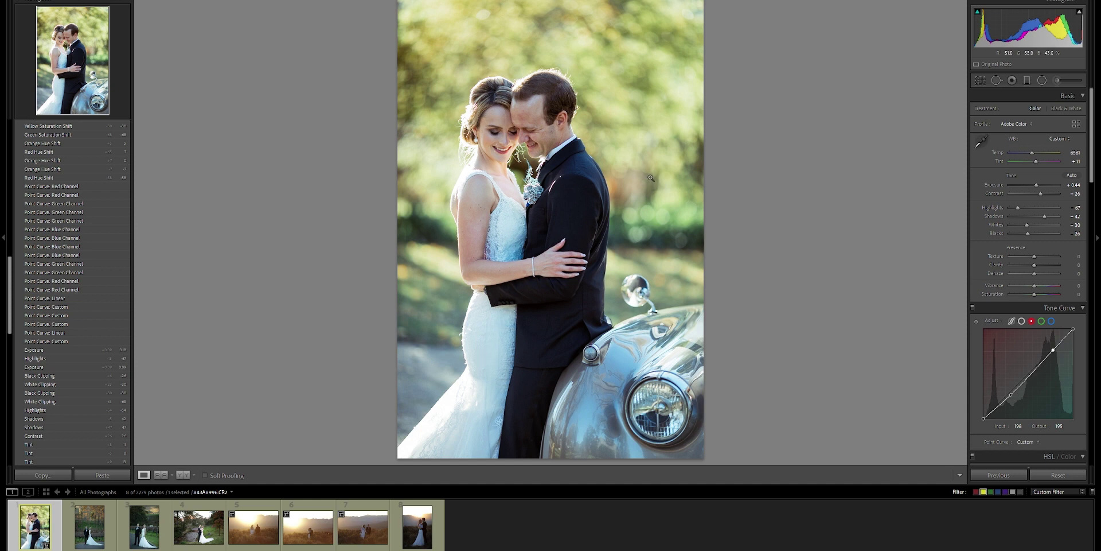
- Try lowering the blue saturation and tinting the shadows with color grading, and reset both
scroll(977, 206, down, 5)
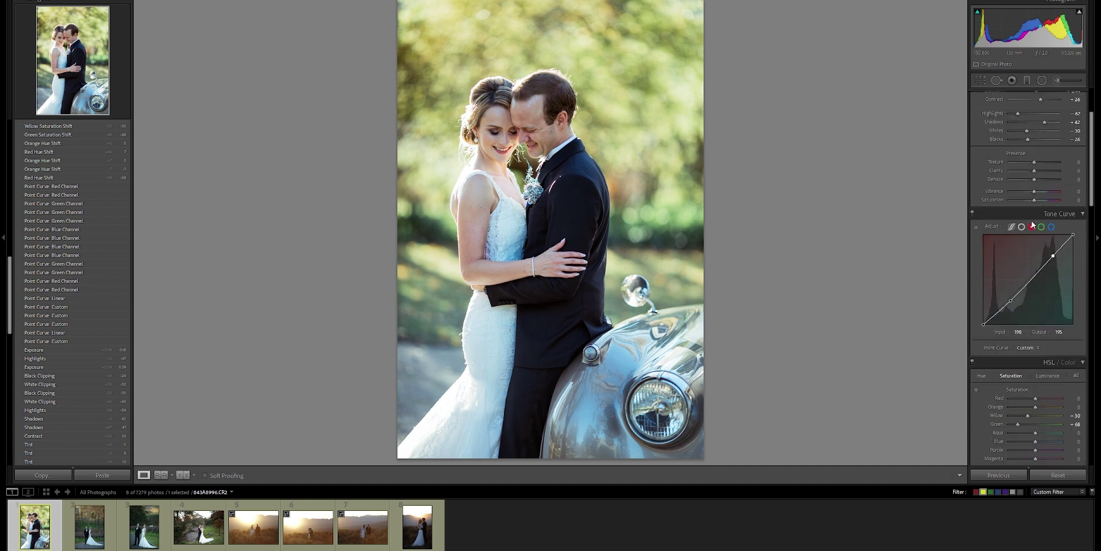
drag(1035, 347, 992, 350)
double_click(998, 348)
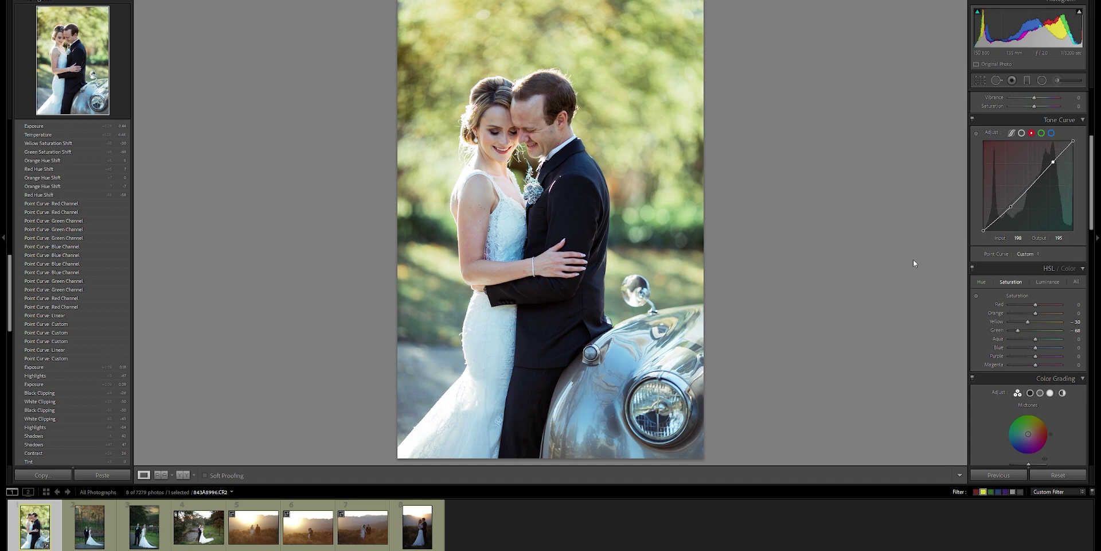
scroll(1028, 258, down, 3)
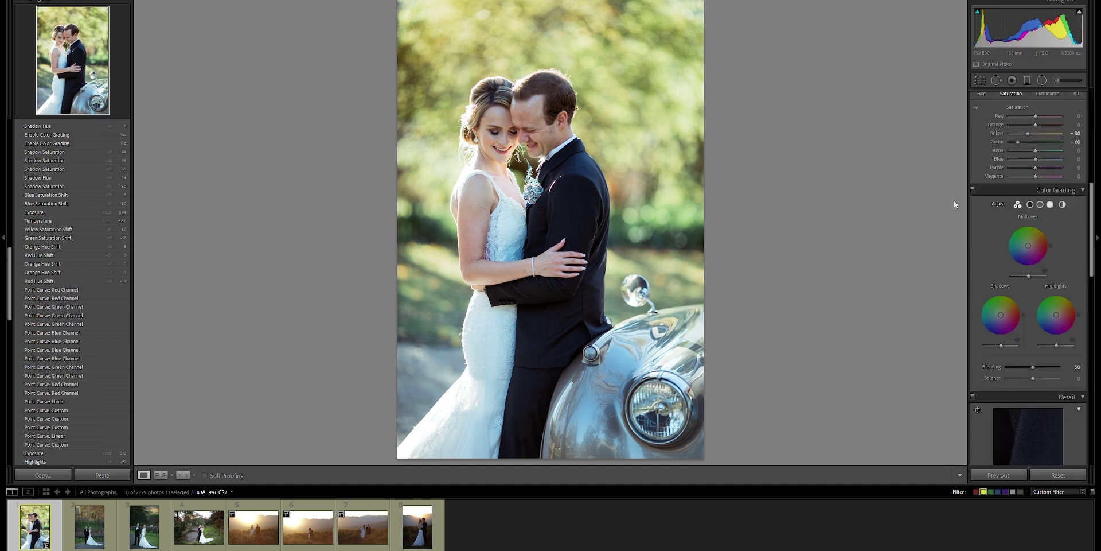
- Warm the white balance further to a temperature of 7789 and a tint of +21
scroll(1044, 212, up, 5)
drag(1032, 153, 1038, 161)
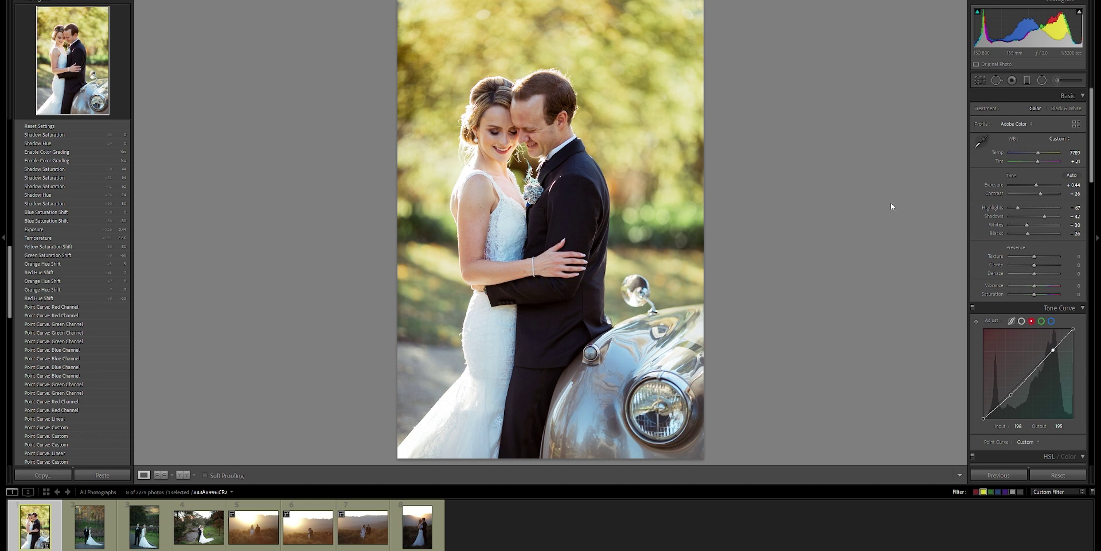
- Compare the photo with the tone curve adjustments turned off and on, leaving them enabled
scroll(972, 215, down, 2)
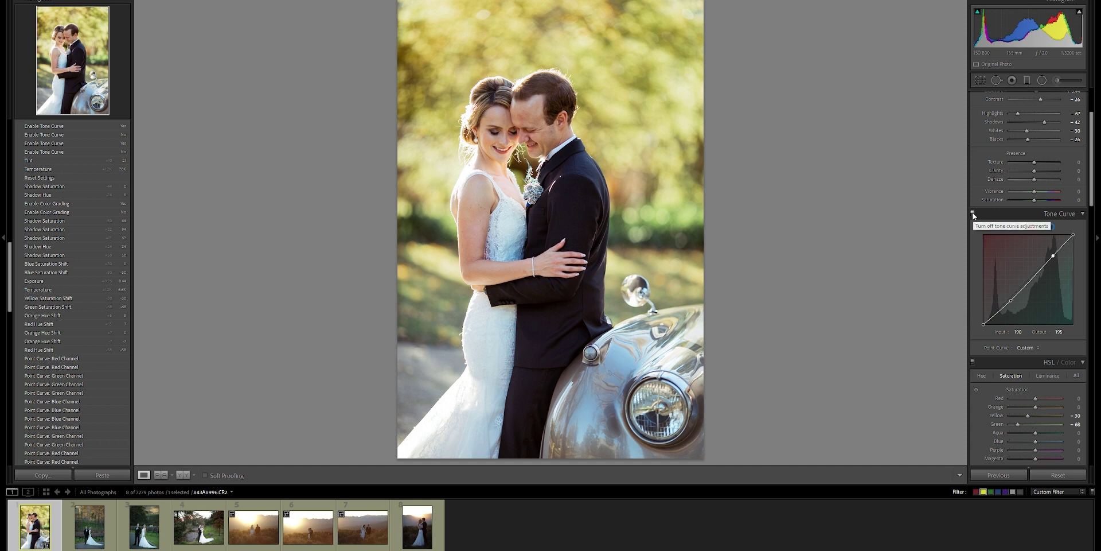
click(972, 213)
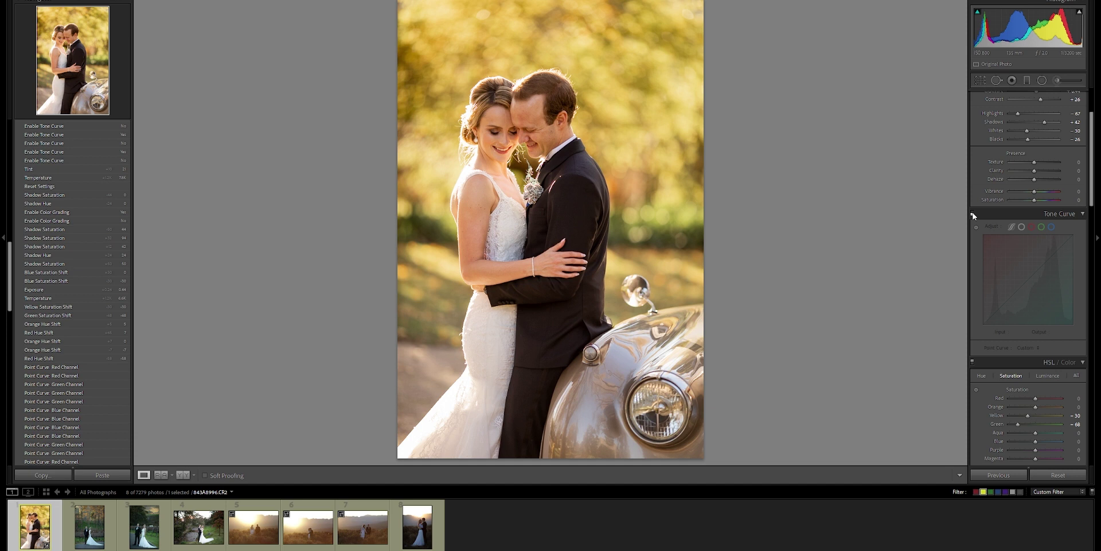
scroll(1000, 192, up, 3)
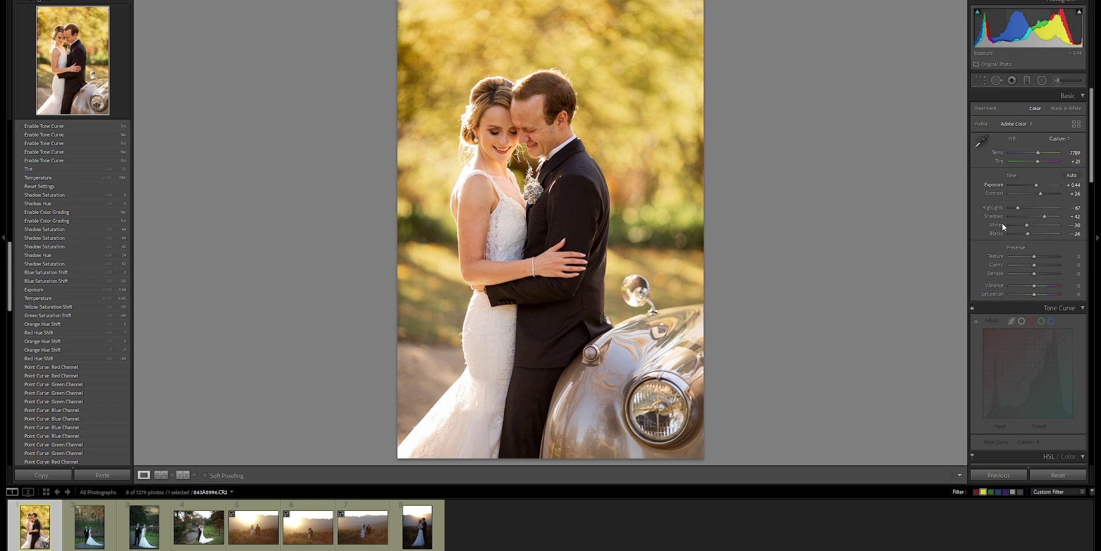
click(972, 307)
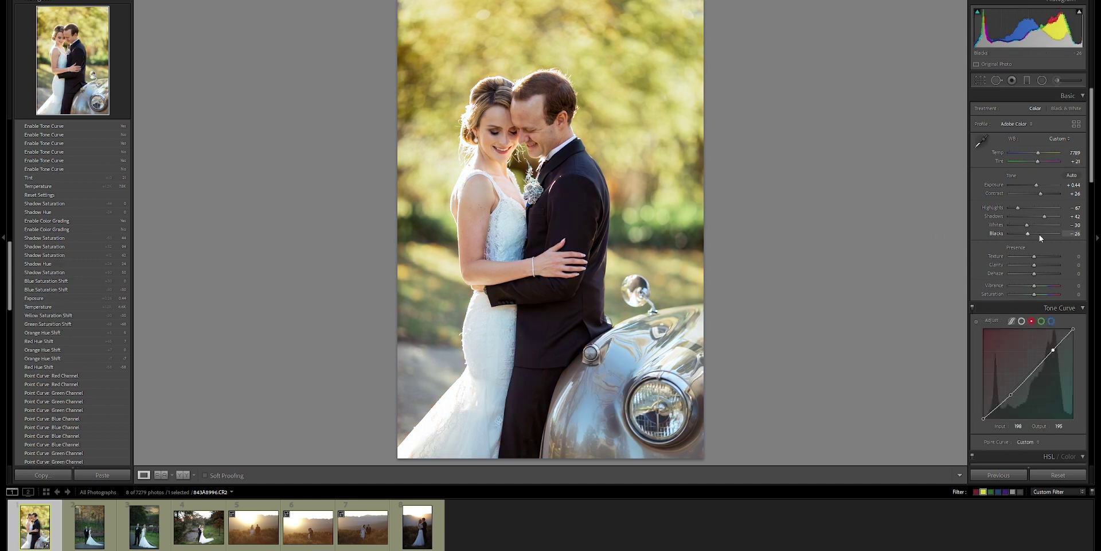
- Set the calibration red primary to hue +28 and saturation -18
scroll(1038, 234, down, 8)
scroll(1036, 235, down, 10)
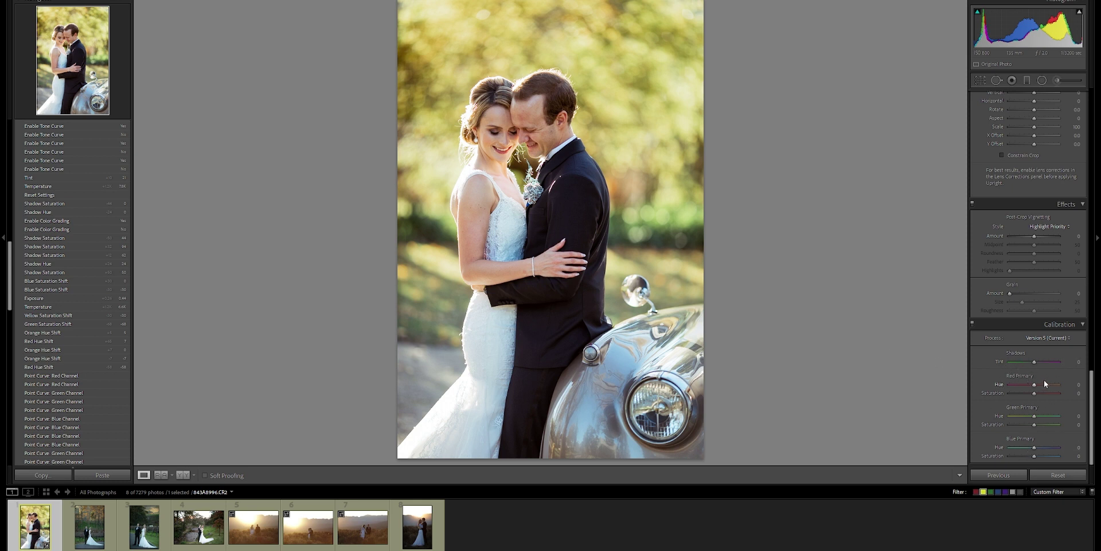
drag(1035, 385, 1004, 387)
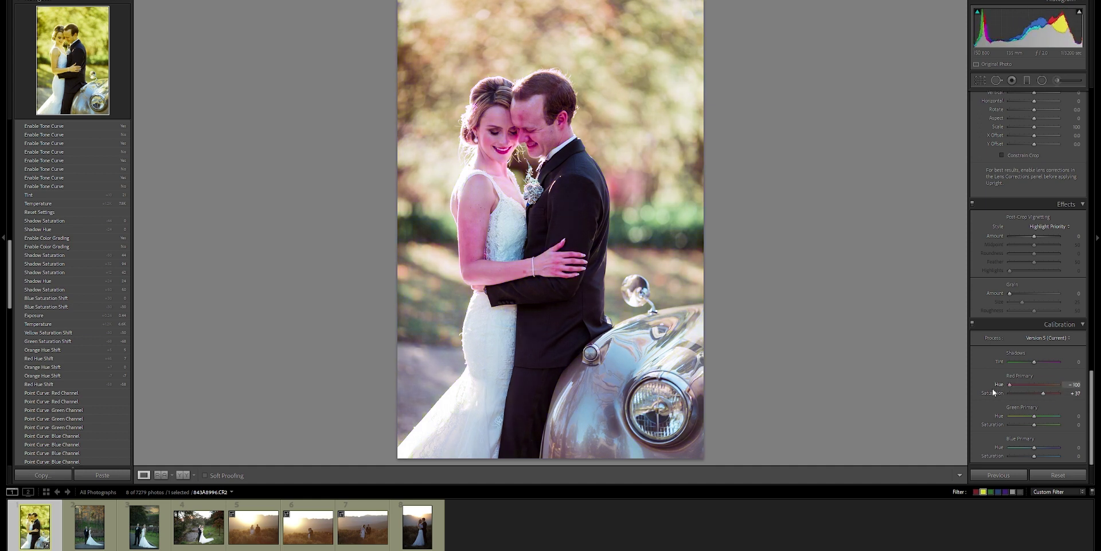
drag(1009, 384, 1043, 389)
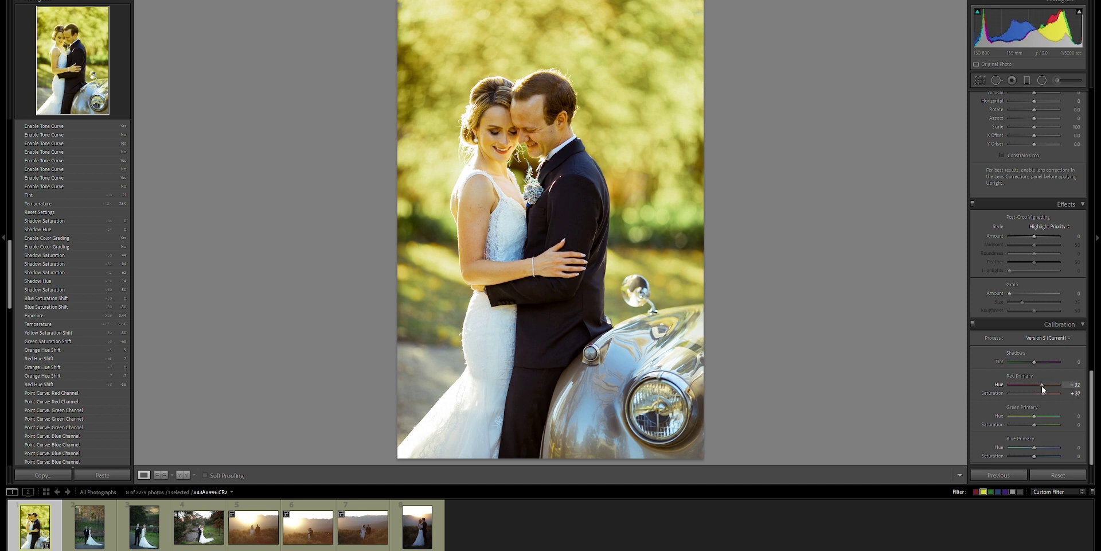
drag(1039, 386, 1053, 414)
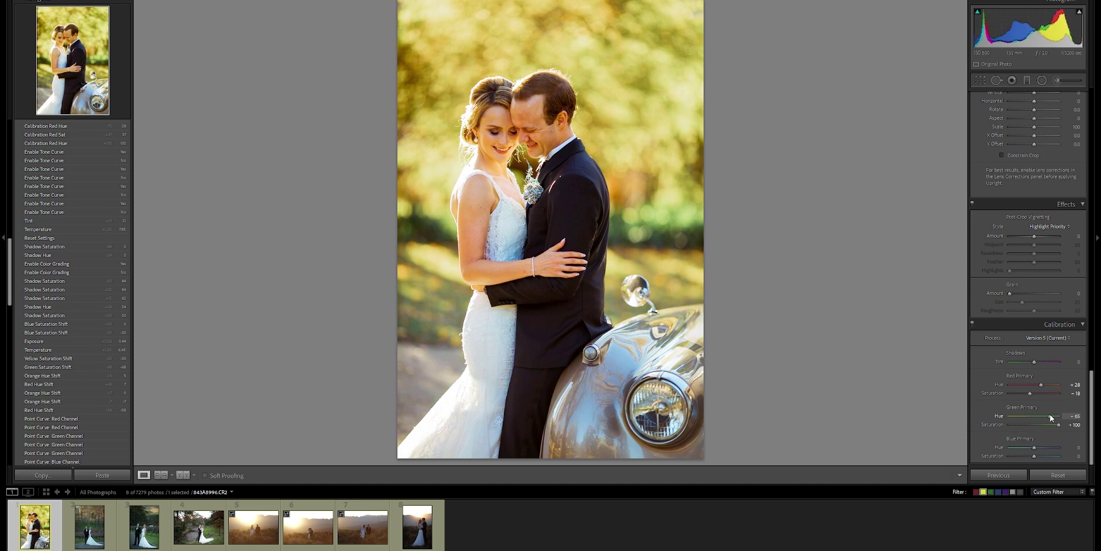
- Set the calibration green primary to hue +22 and saturation -9, and the blue primary to hue -46 and saturation -40
drag(1049, 413, 1033, 424)
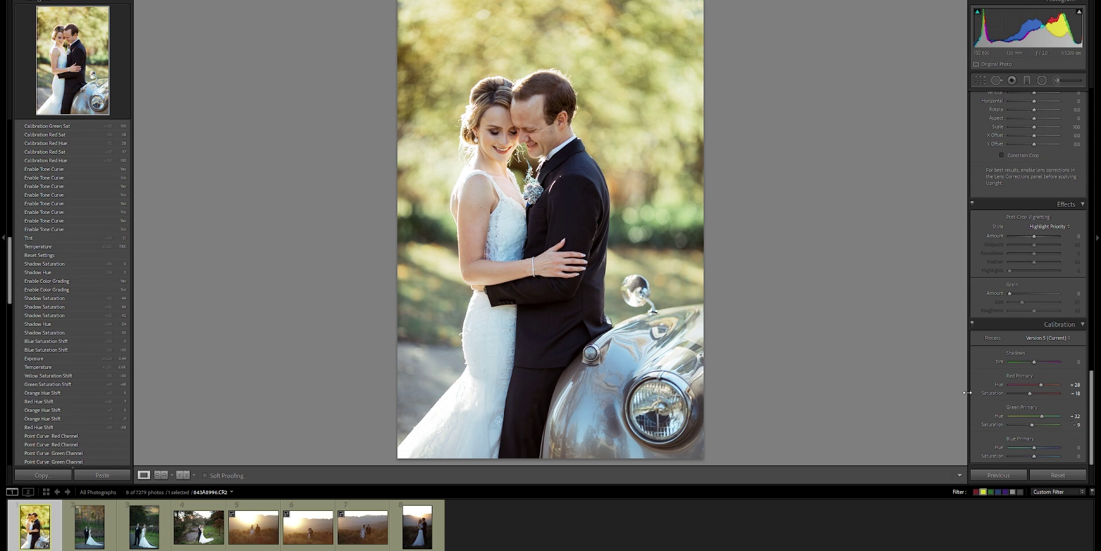
mouse_move(1035, 447)
mouse_down()
mouse_move(1054, 447)
mouse_move(1018, 447)
mouse_up()
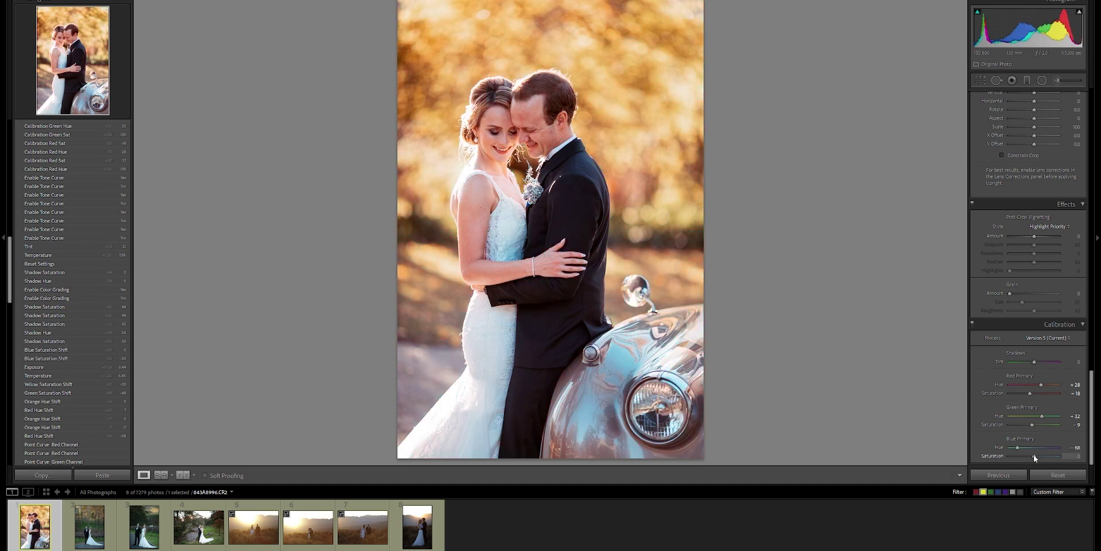
mouse_move(1018, 445)
mouse_down()
mouse_move(1028, 459)
mouse_move(1025, 442)
mouse_up()
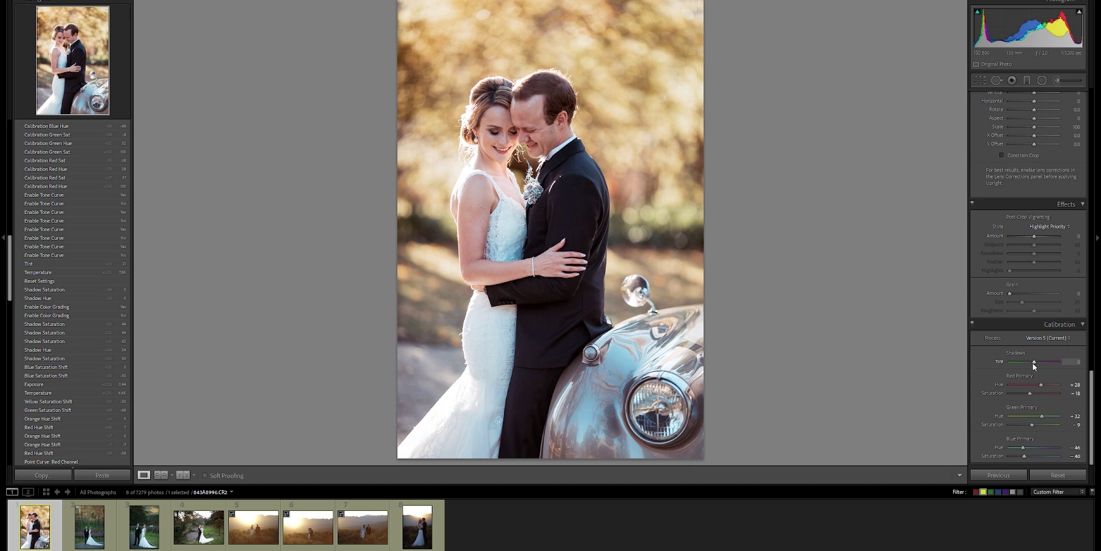
- Shift the calibration shadow tint toward magenta and lower the white balance tint to compensate
drag(1034, 361, 1046, 361)
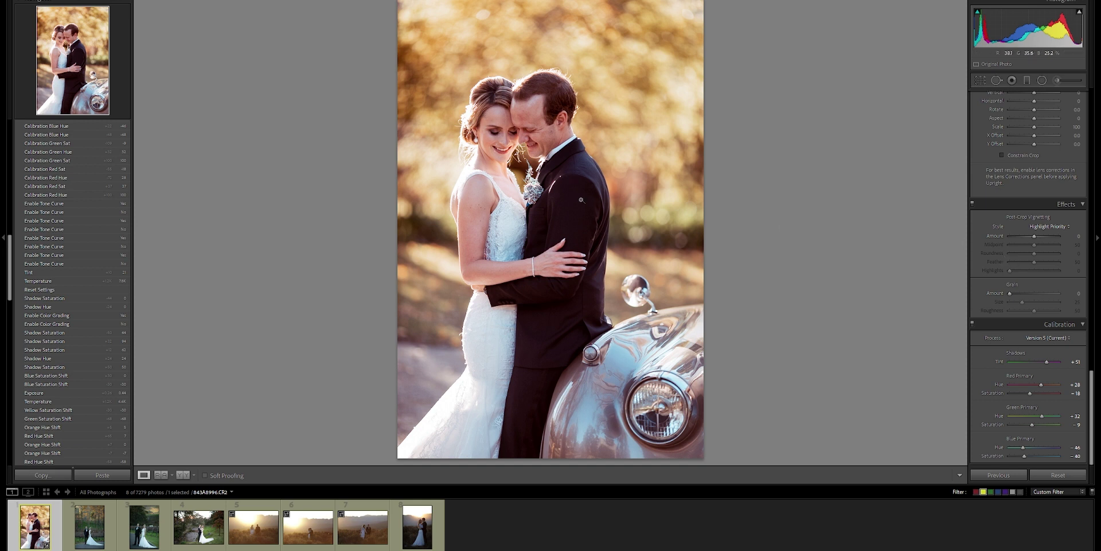
scroll(1039, 293, up, 15)
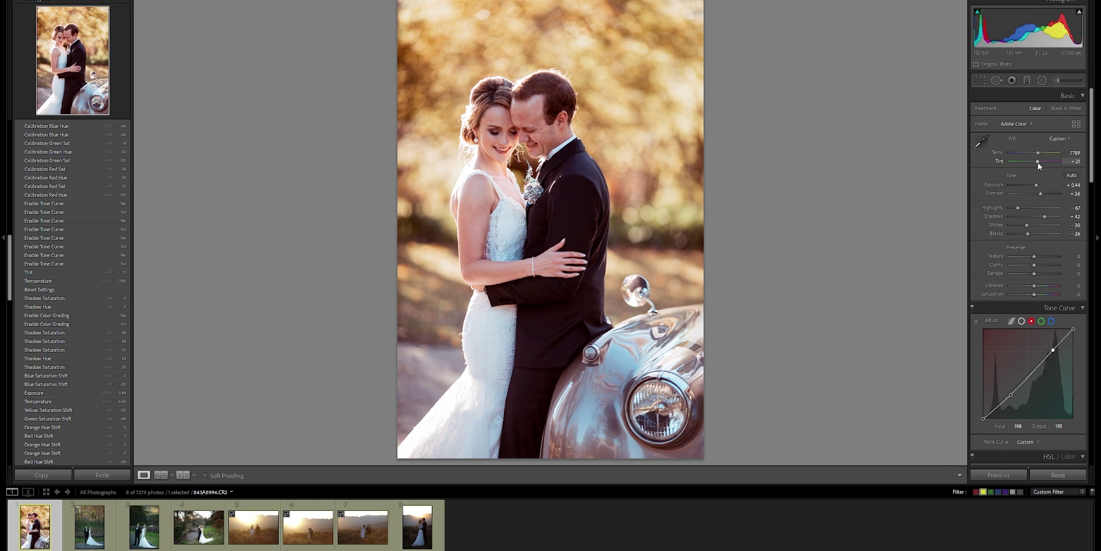
drag(1038, 162, 1035, 162)
- Tint the midtones slightly orange with color grading and raise the midtone luminance a little
scroll(1034, 162, down, 5)
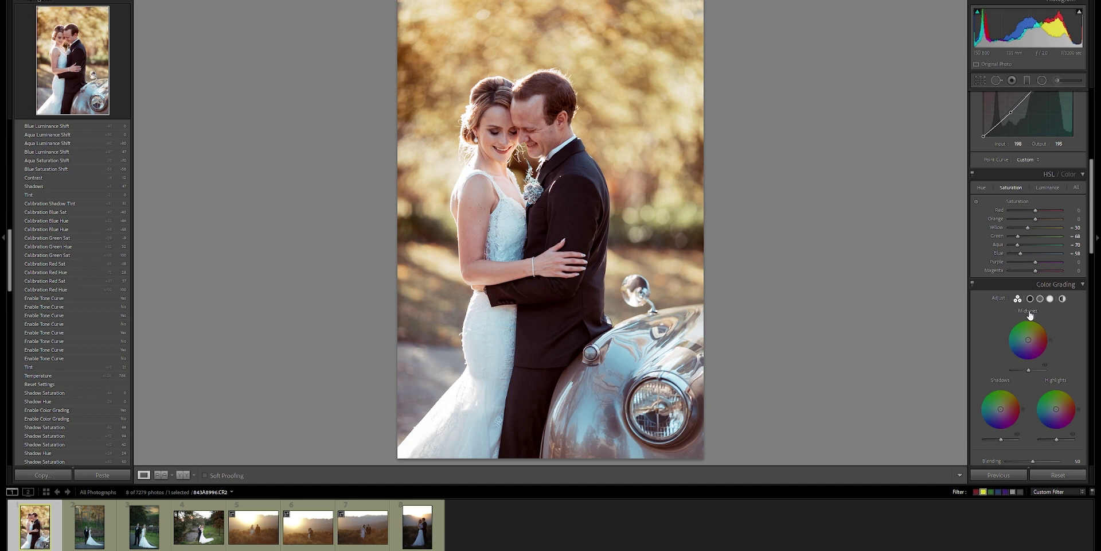
mouse_move(1029, 344)
mouse_down()
mouse_move(1039, 343)
mouse_move(1030, 338)
mouse_up()
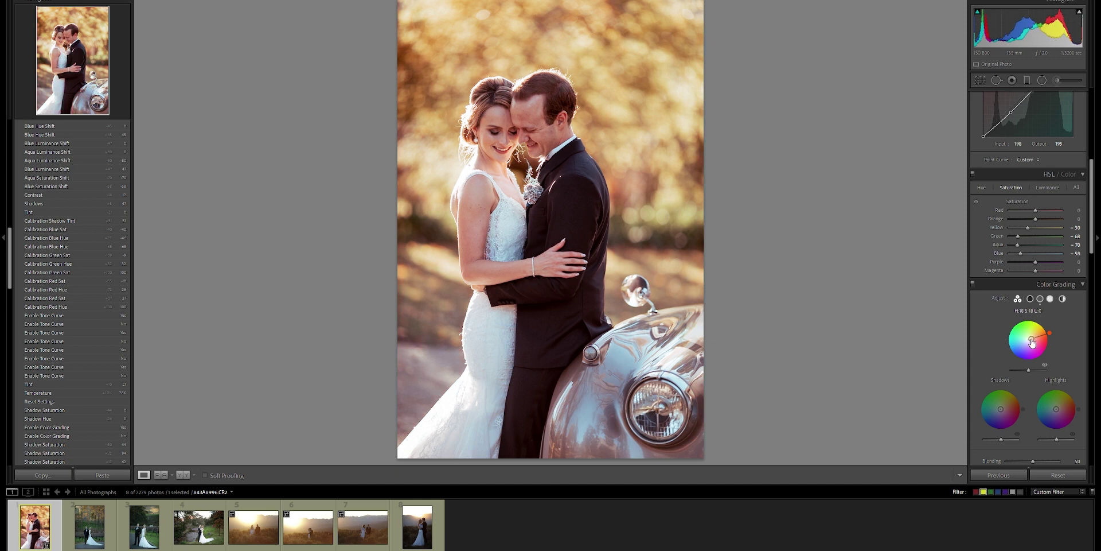
mouse_move(1029, 371)
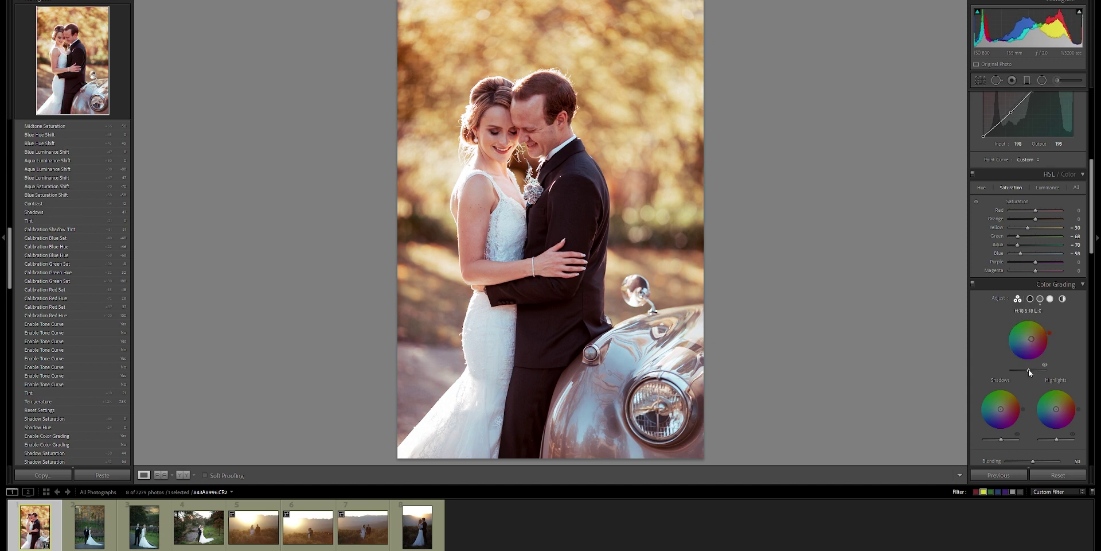
mouse_move(1029, 371)
mouse_down()
mouse_move(1039, 370)
mouse_move(1019, 369)
mouse_move(1033, 372)
mouse_up()
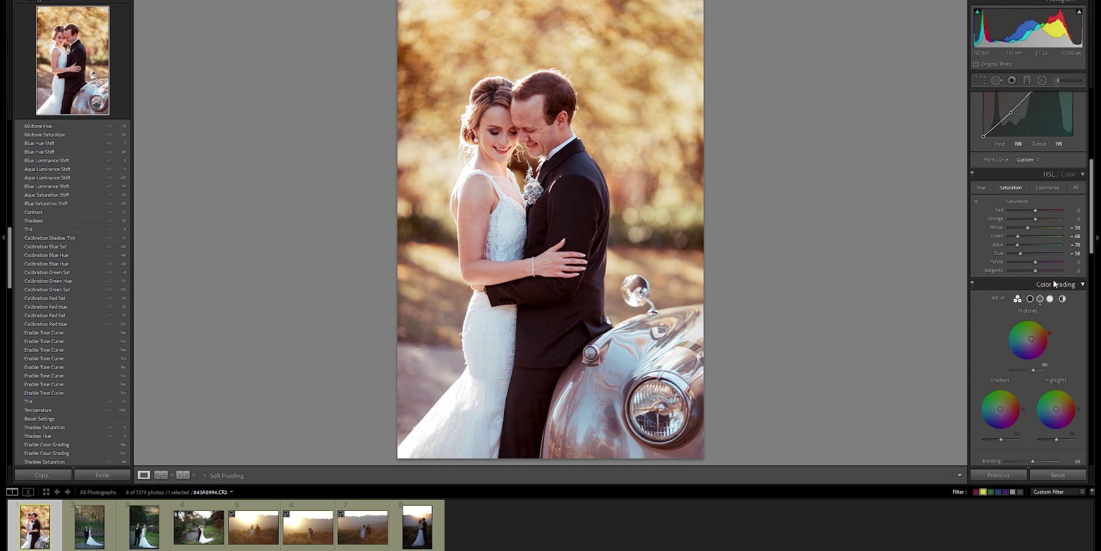
- Set the white balance tint to -16 and the contrast to +21
scroll(1032, 229, up, 5)
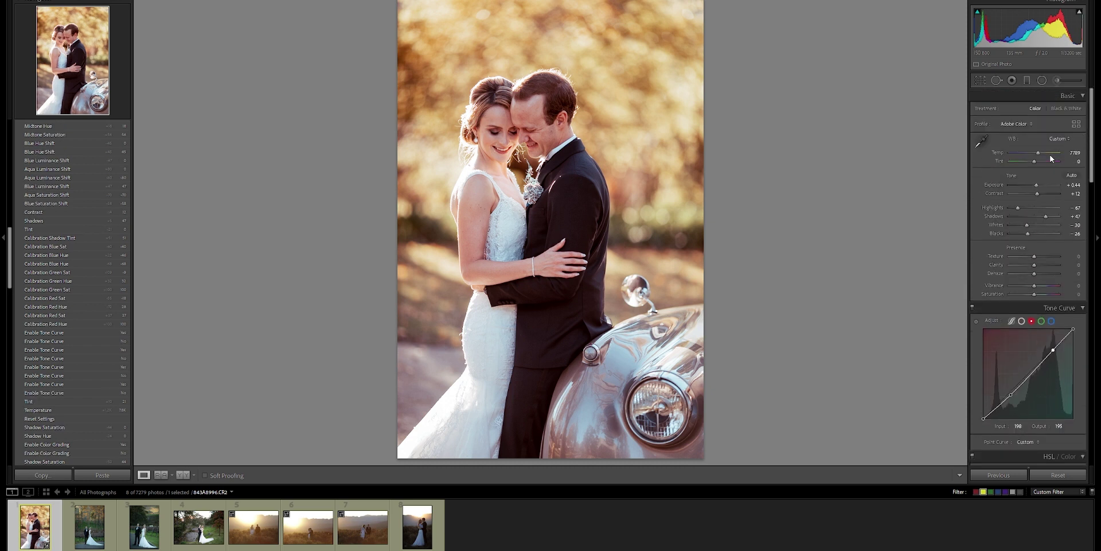
drag(1034, 160, 1033, 161)
drag(1031, 160, 1032, 160)
drag(1037, 194, 1038, 194)
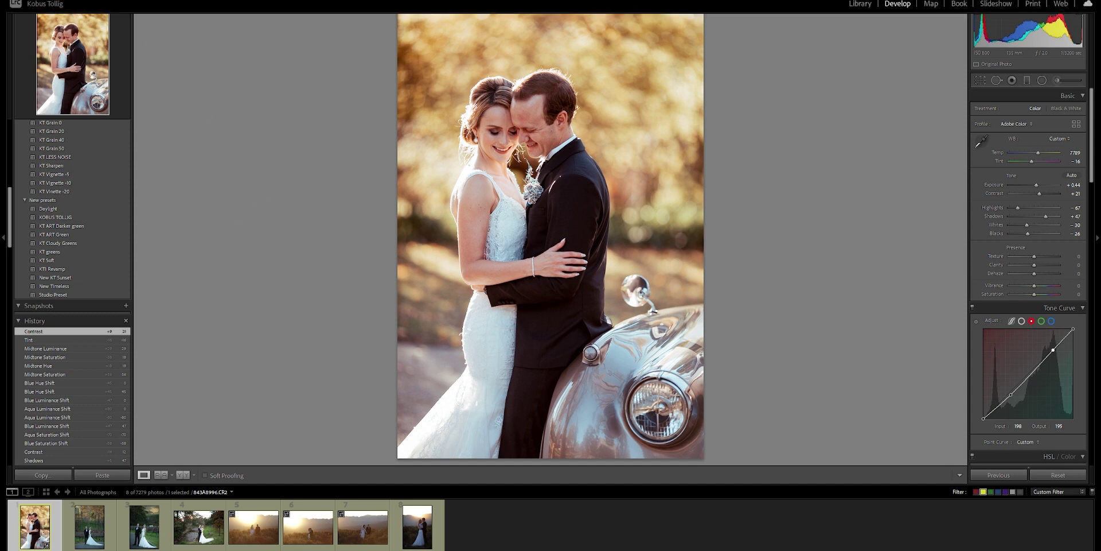
- Save the current settings as a develop preset named Test 1 in the User Presets group
click(40, 0)
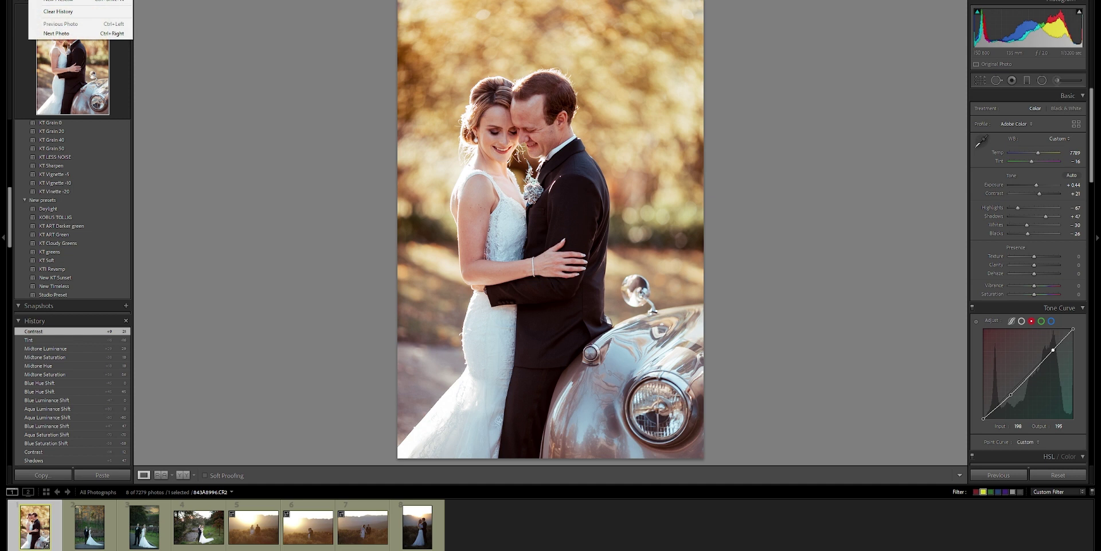
click(57, 0)
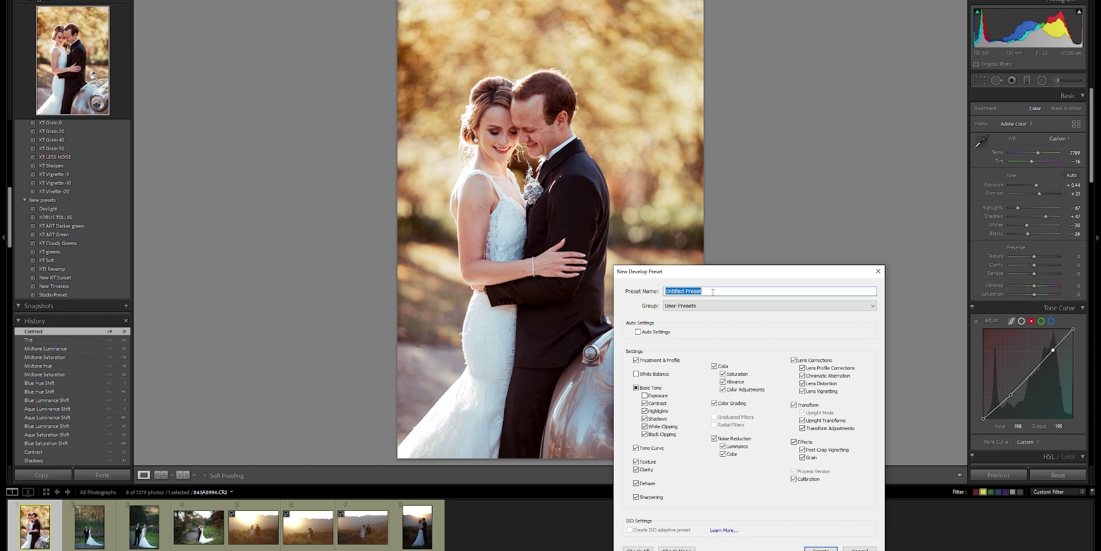
text(Test 1)
click(832, 547)
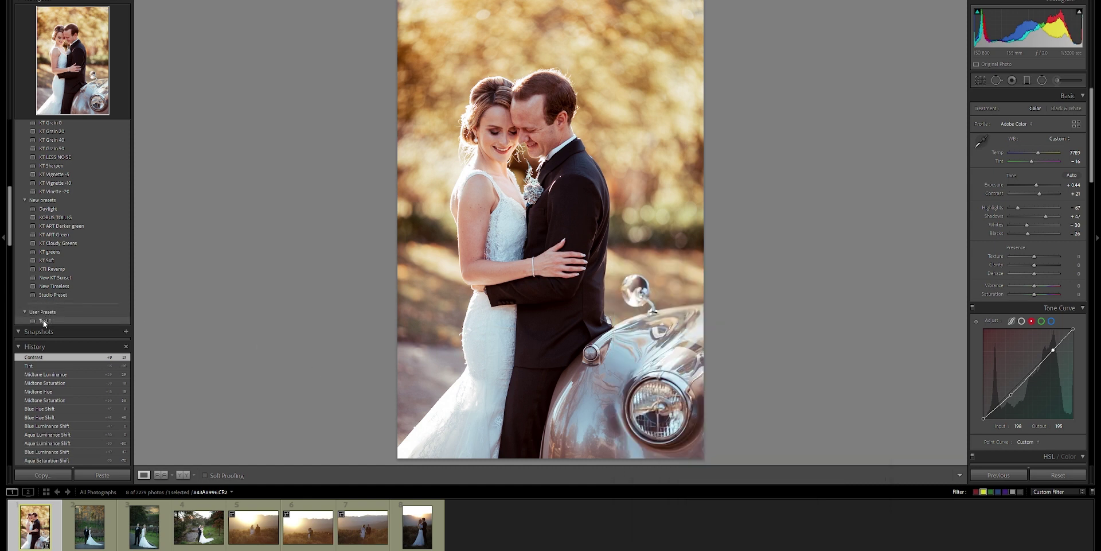
- Reset the portrait and rebuild its look from the Test 1 preset with temperature 6649, tint -11 and exposure +0.53
click(1060, 476)
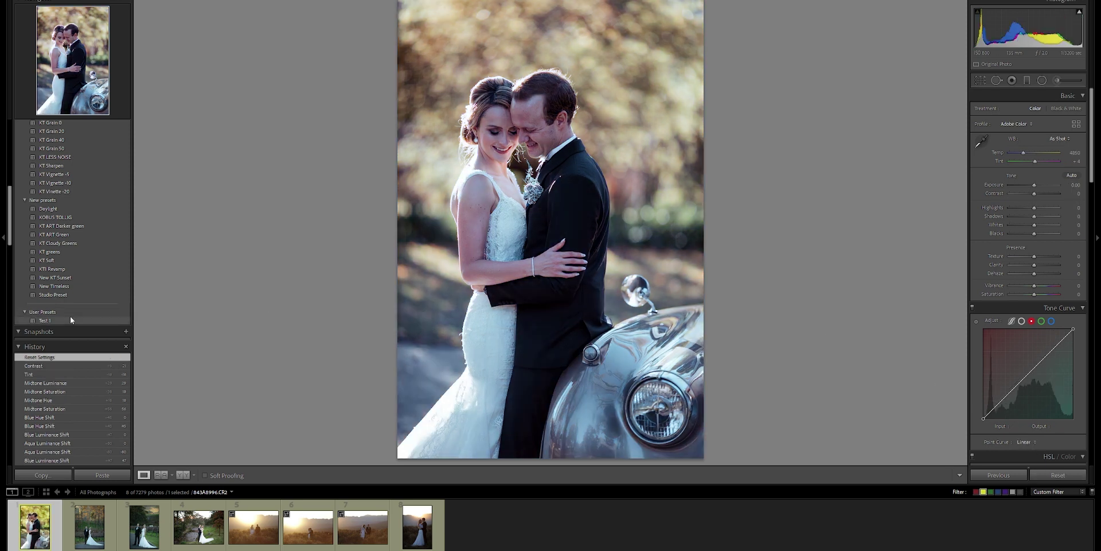
click(68, 320)
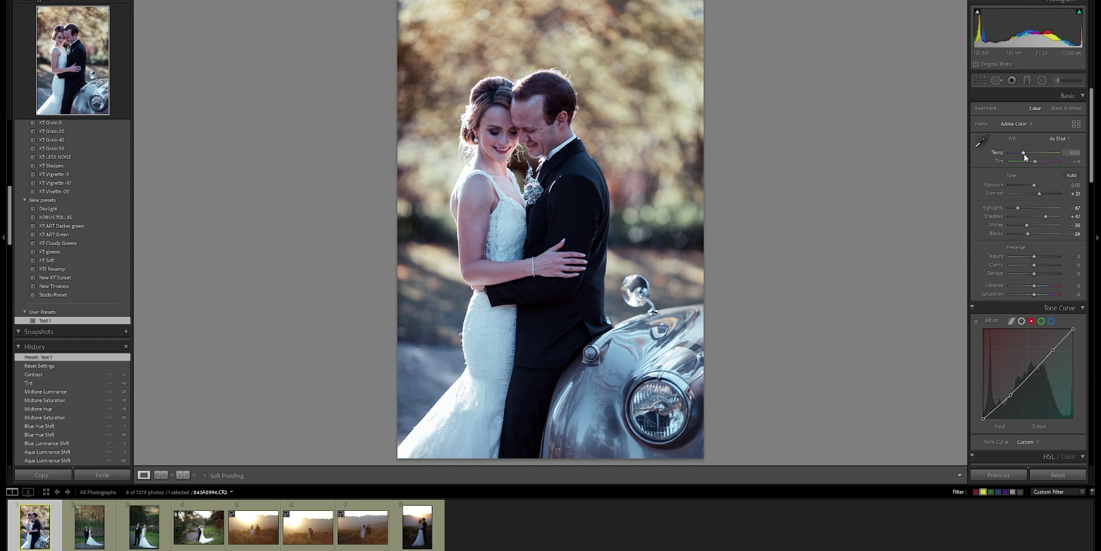
drag(1024, 151, 1037, 184)
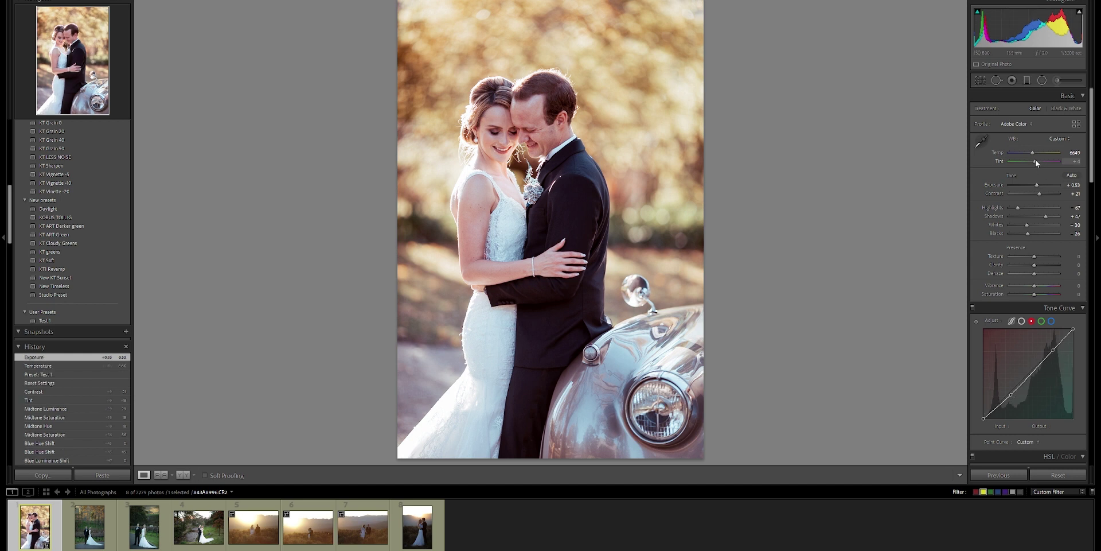
drag(1034, 163, 1032, 166)
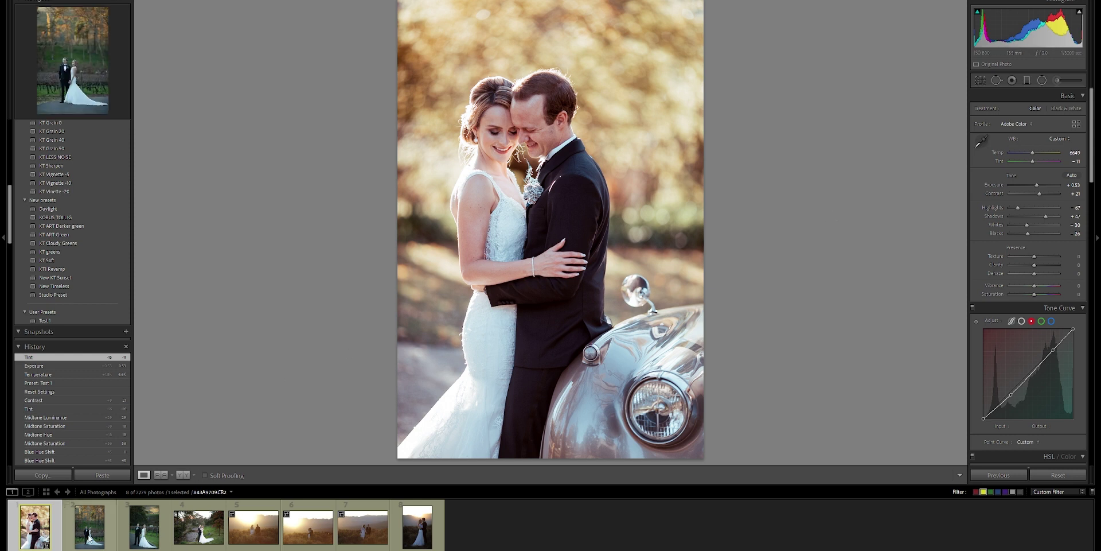
- Brighten the second photo, warm its temperature to 7877 and apply the Test 1 preset
click(88, 526)
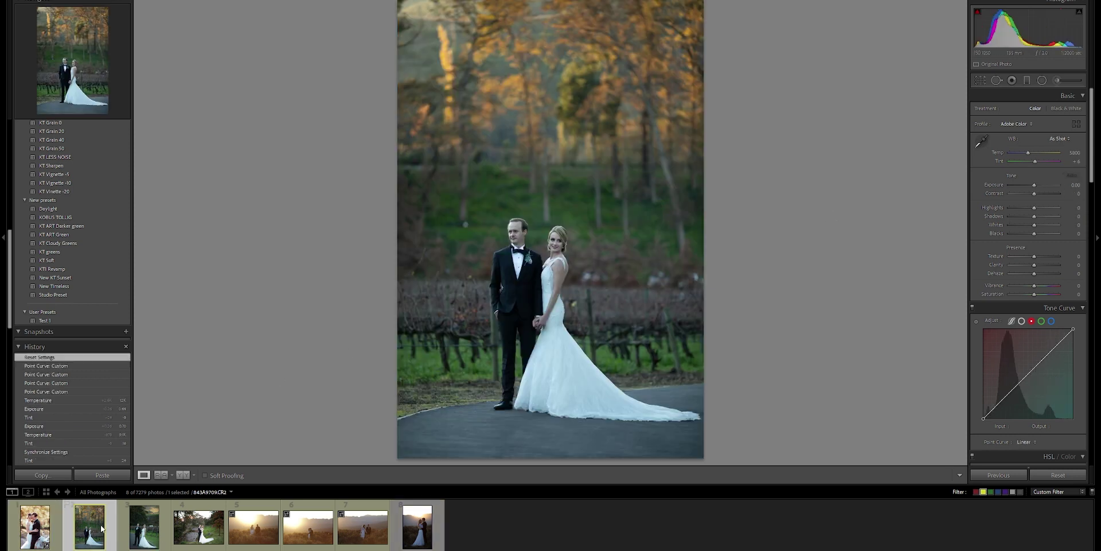
drag(1035, 185, 1040, 155)
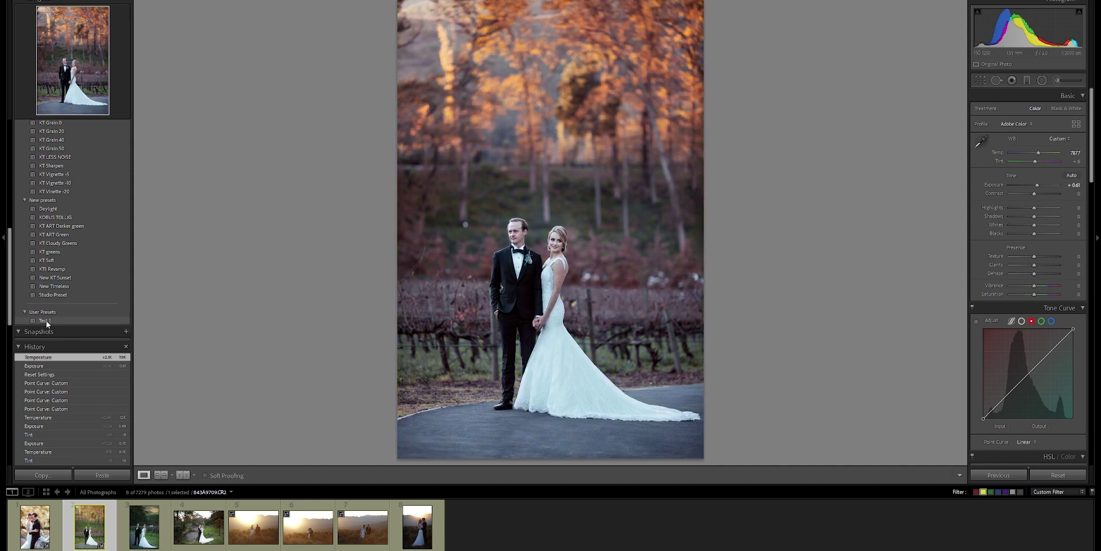
click(46, 320)
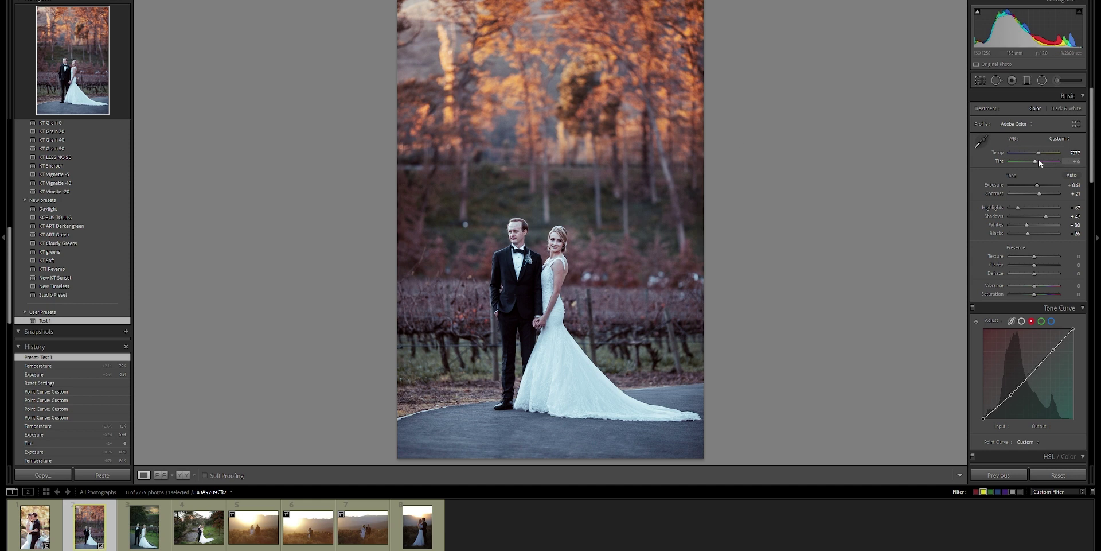
- Fine-tune the vineyard photo with a tint of -3, a warmer temperature of 12531 and an exposure of +0.53
drag(1038, 163, 1037, 163)
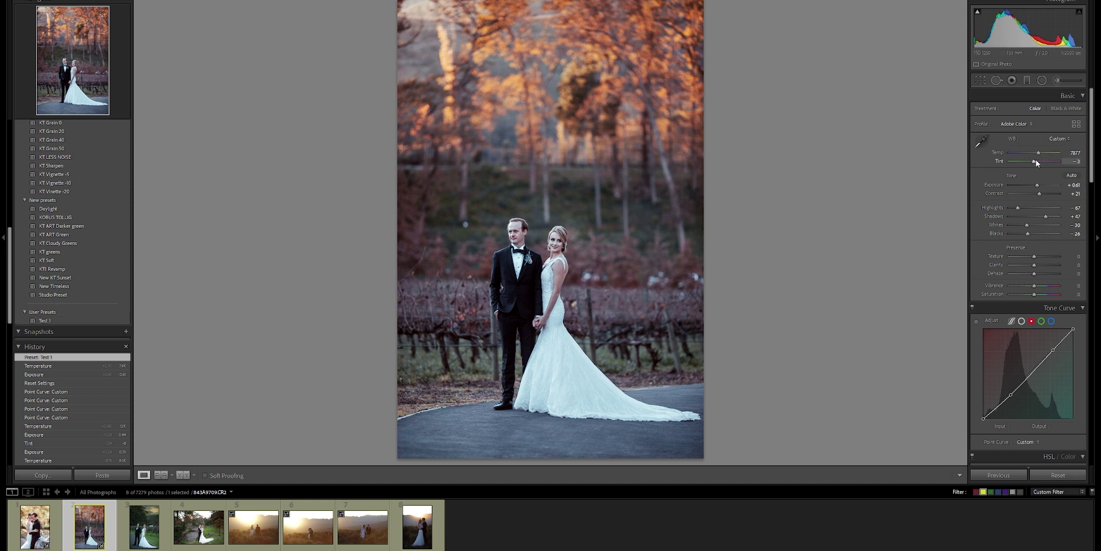
drag(1038, 154, 1044, 153)
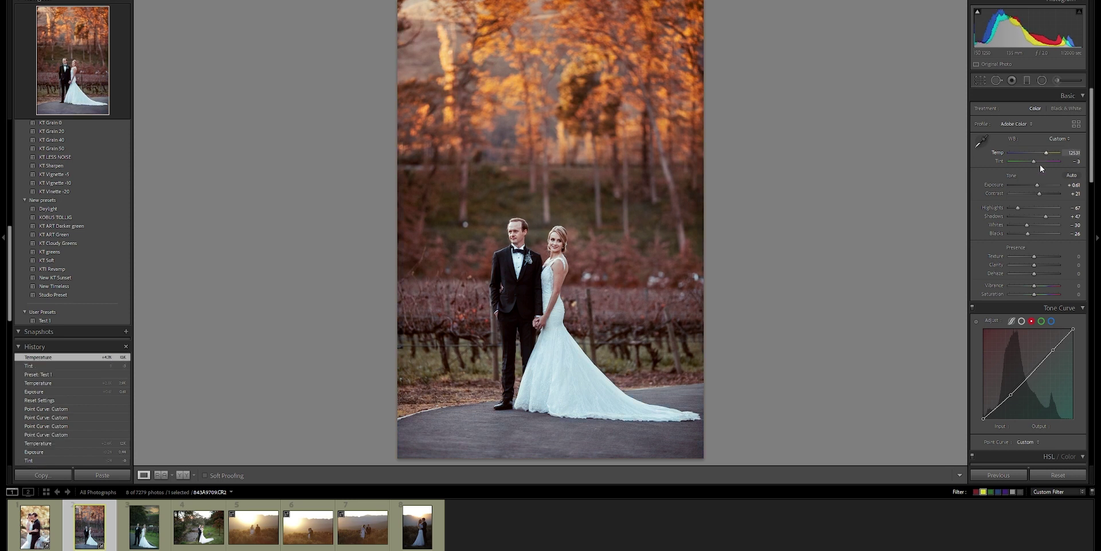
drag(1038, 187, 1036, 184)
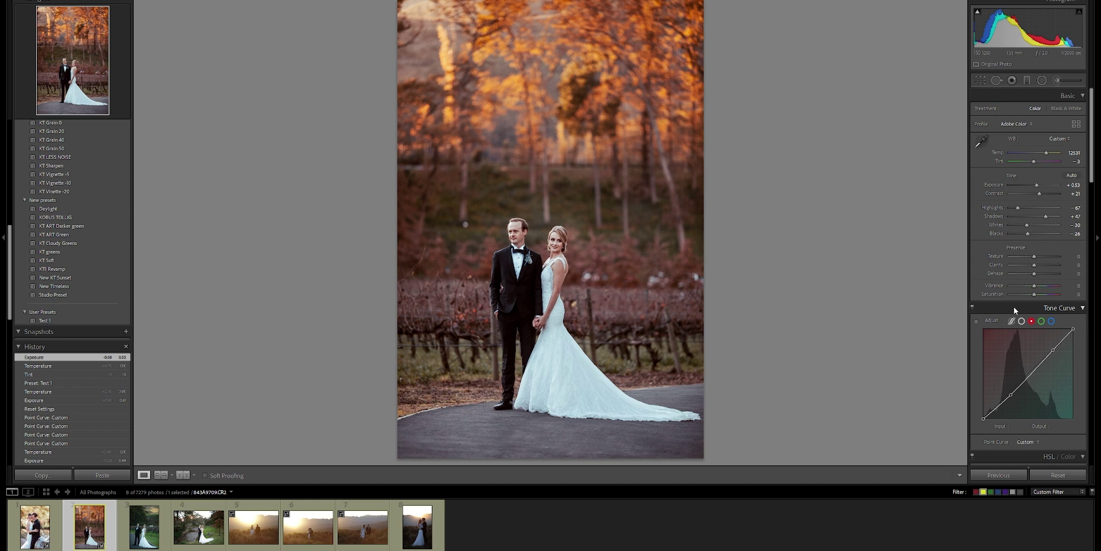
- Adjust the green saturation of the vineyard photo and shift its yellow hue slightly toward green
scroll(1013, 307, down, 5)
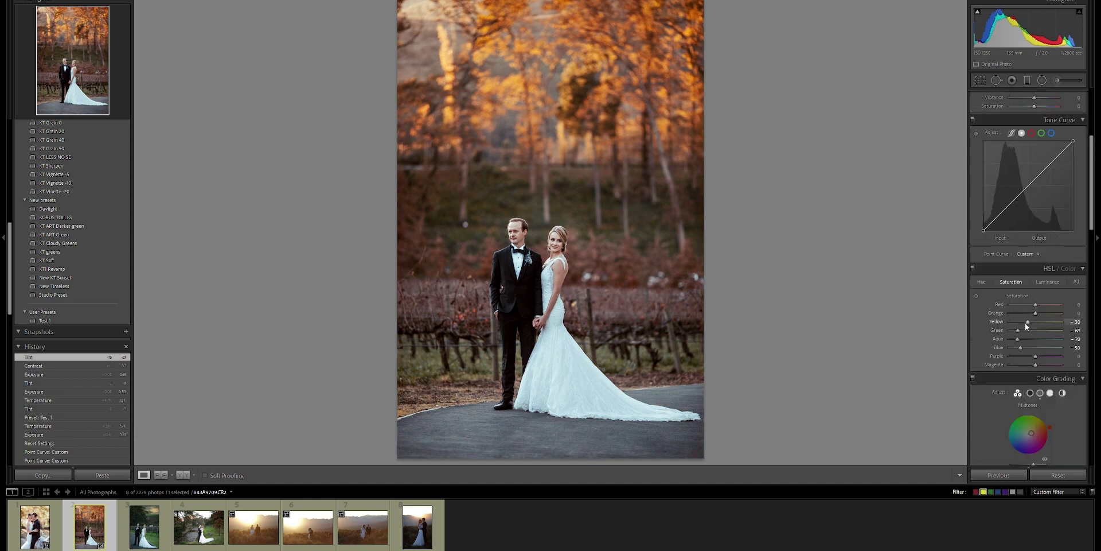
drag(1026, 323, 1010, 323)
drag(1019, 330, 1027, 331)
click(980, 280)
drag(1035, 313, 1013, 332)
- Warm the vineyard photo's temperature to 16478 and set its exposure to +0.53
scroll(1017, 172, up, 5)
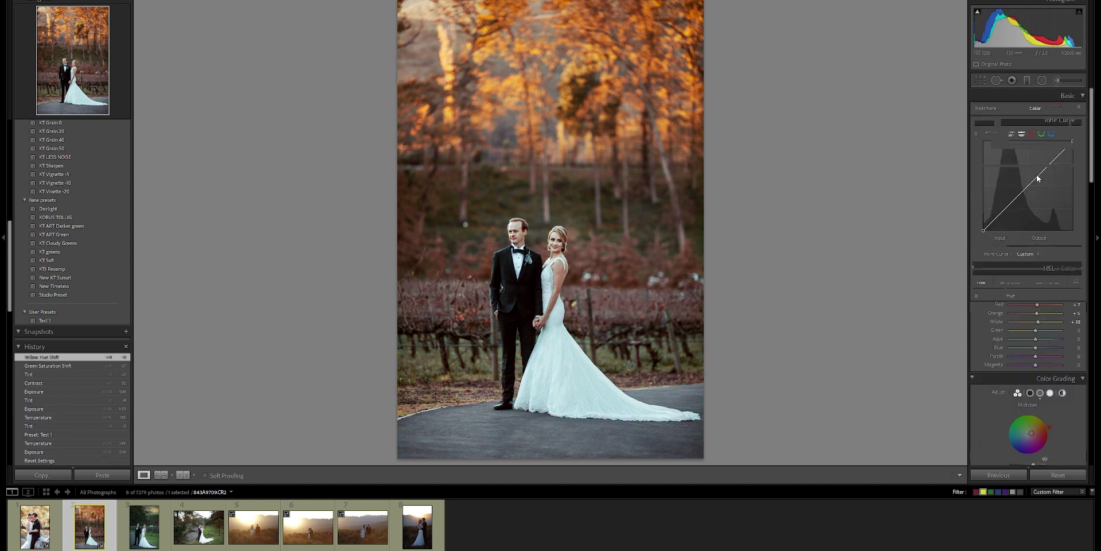
drag(1047, 154, 1049, 153)
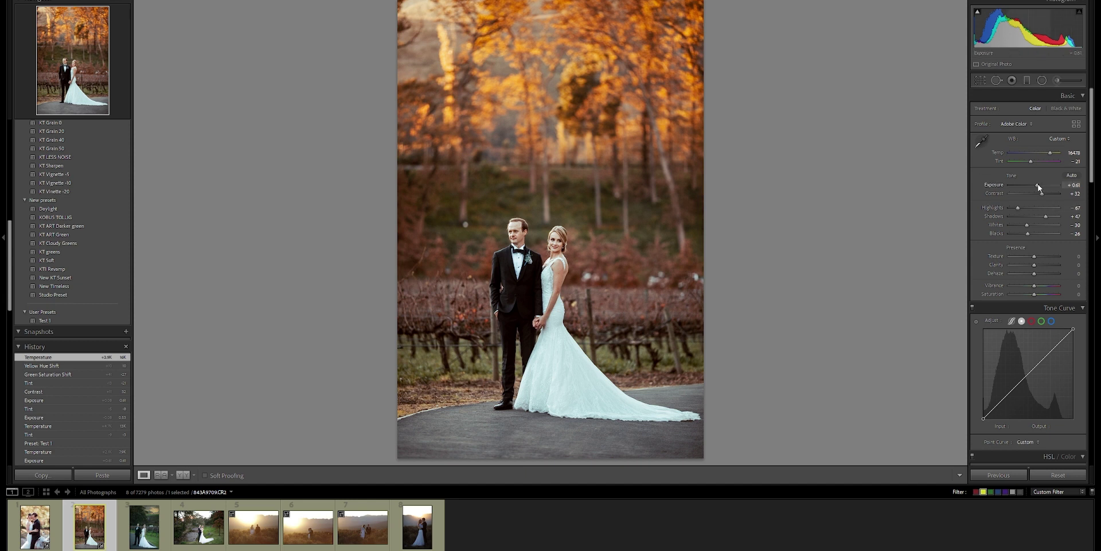
drag(1039, 187, 1039, 187)
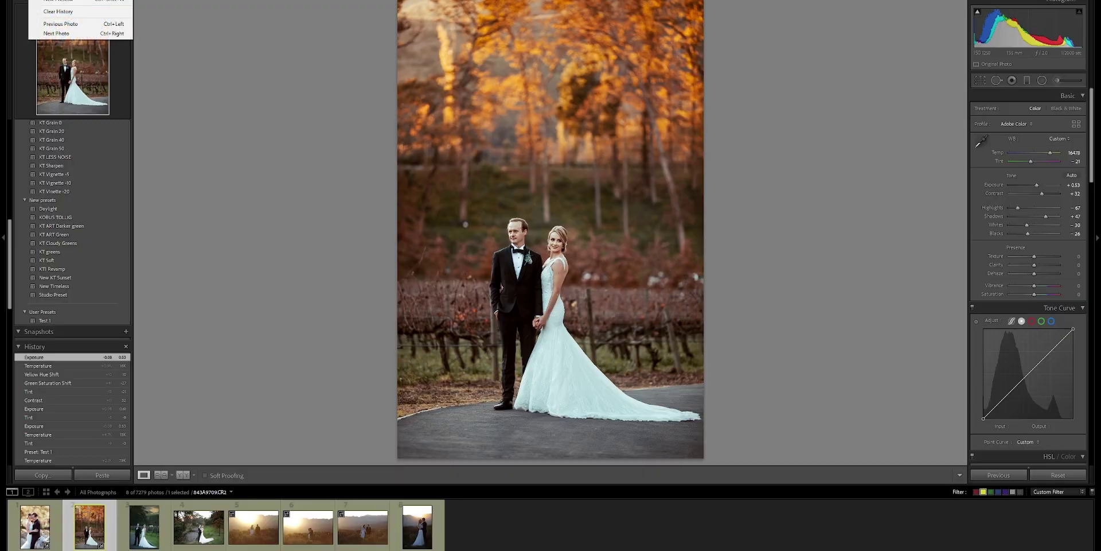
- Save the vineyard photo's settings as a develop preset named Test 2 in User Presets, and return to the first portrait
key(ctrl+shift+n)
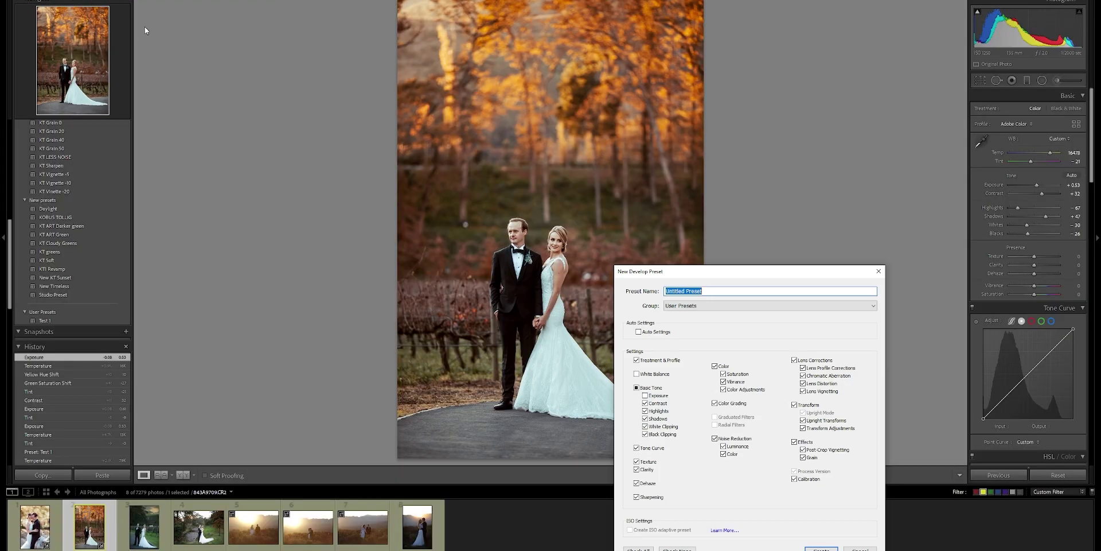
text(Te)
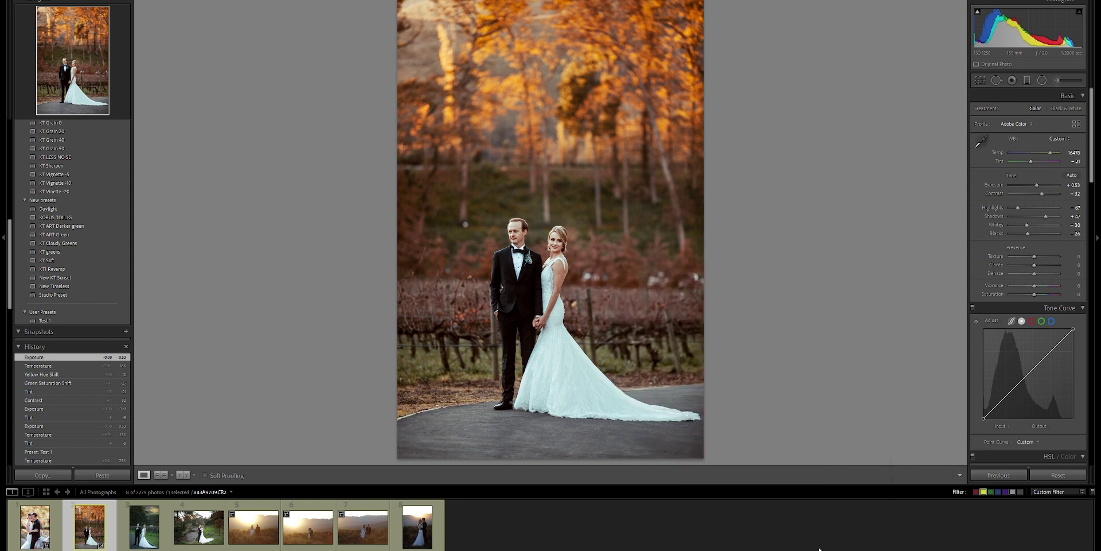
key(Return)
key(Left)
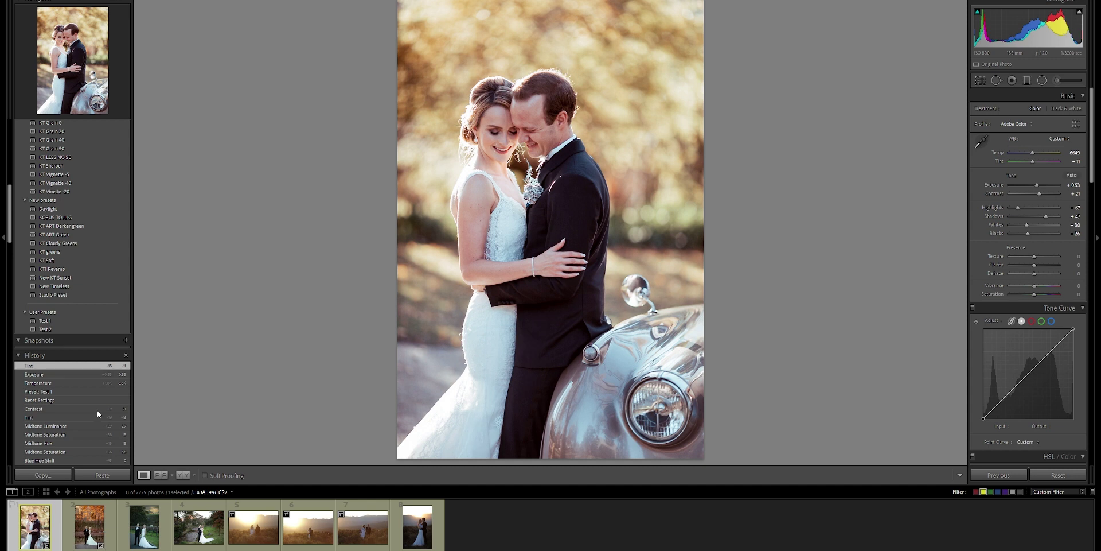
- Reset the first portrait, apply the Test 2 preset, and set its temperature to 6298, tint to -8 and exposure to +0.53
click(1045, 470)
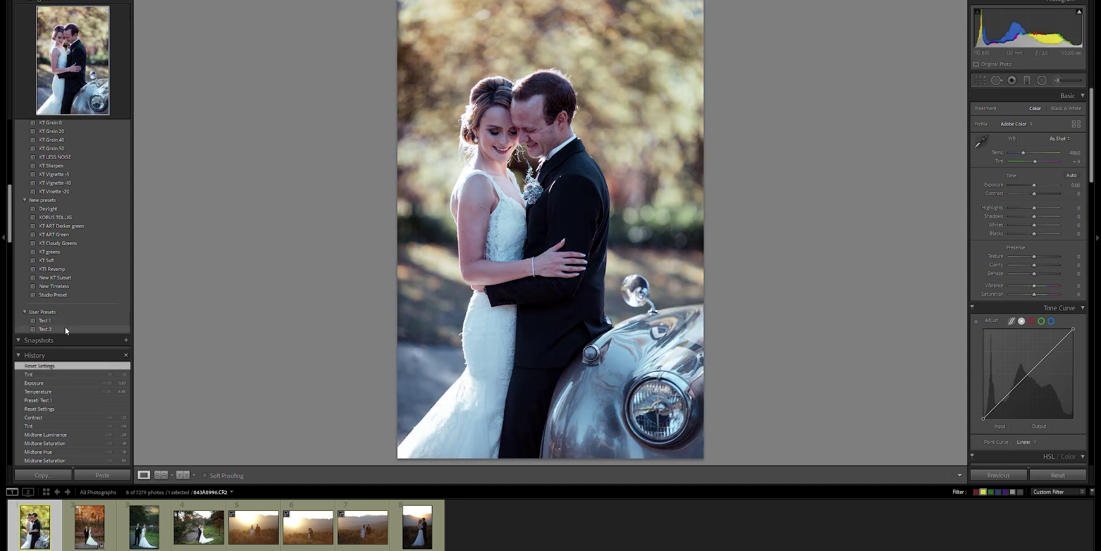
click(64, 328)
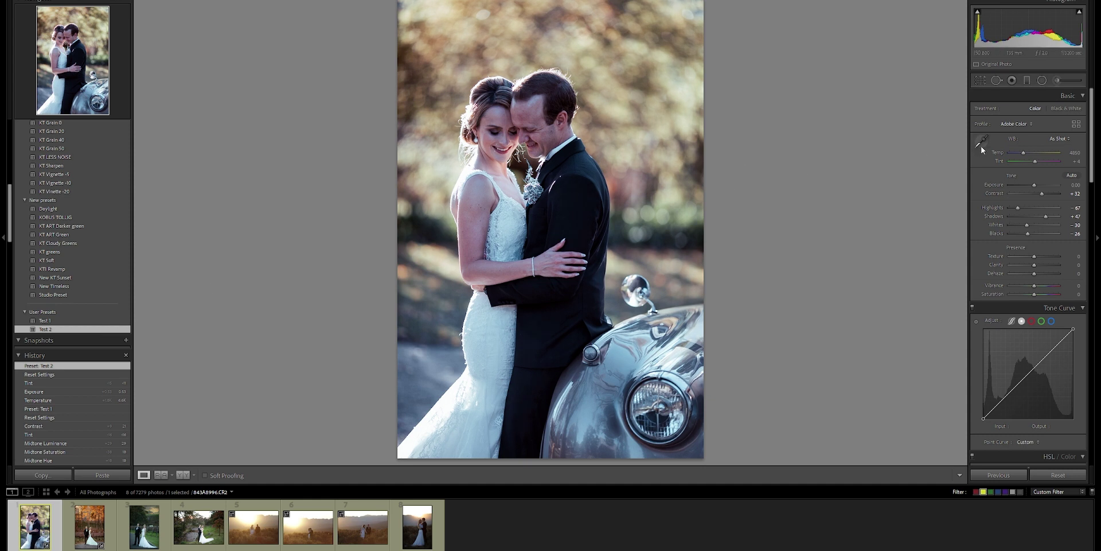
mouse_move(1024, 153)
mouse_down()
mouse_move(1037, 184)
mouse_move(1034, 162)
mouse_up()
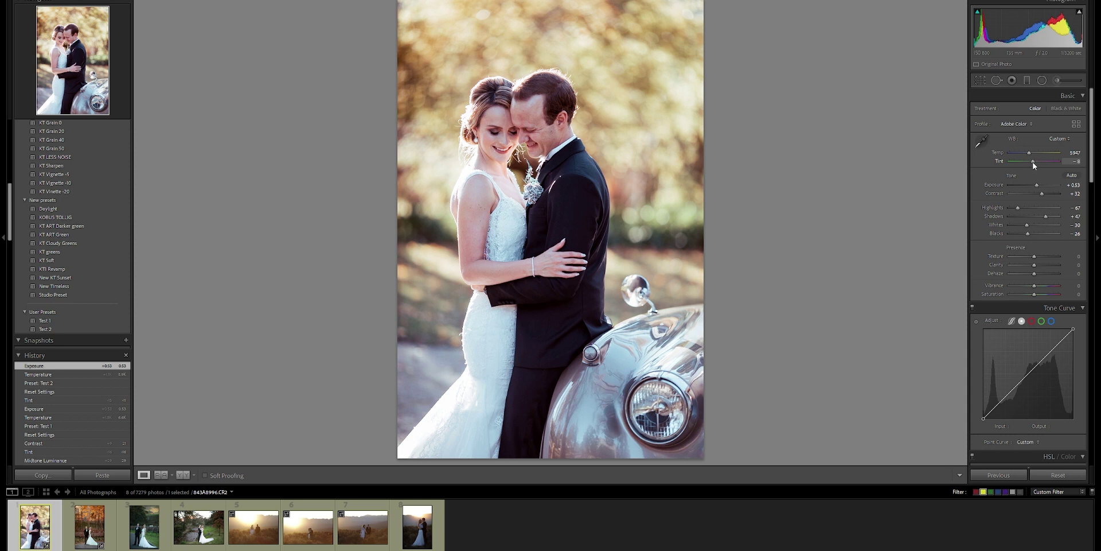
drag(1027, 152, 1031, 154)
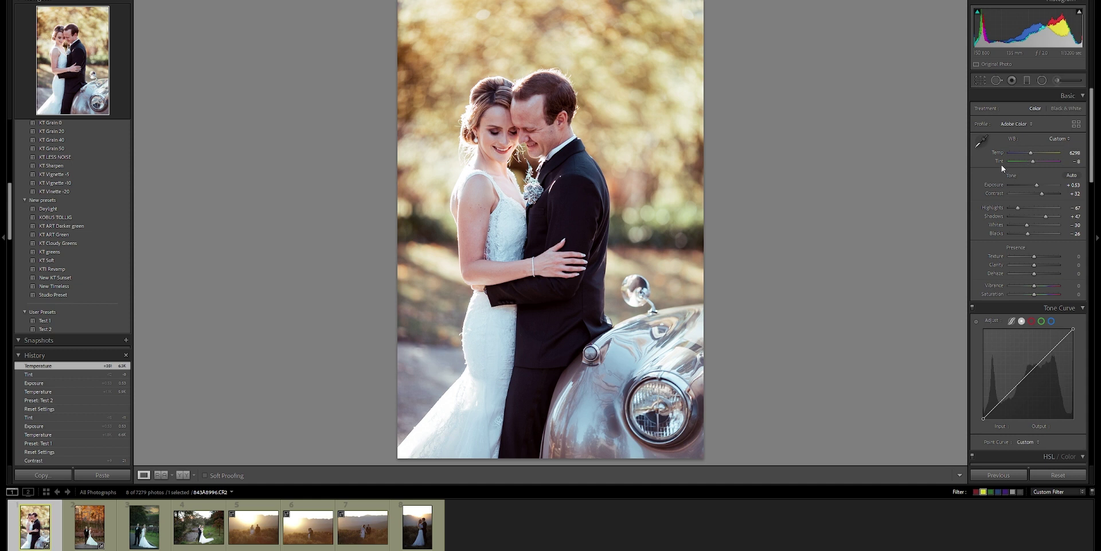
key(Right)
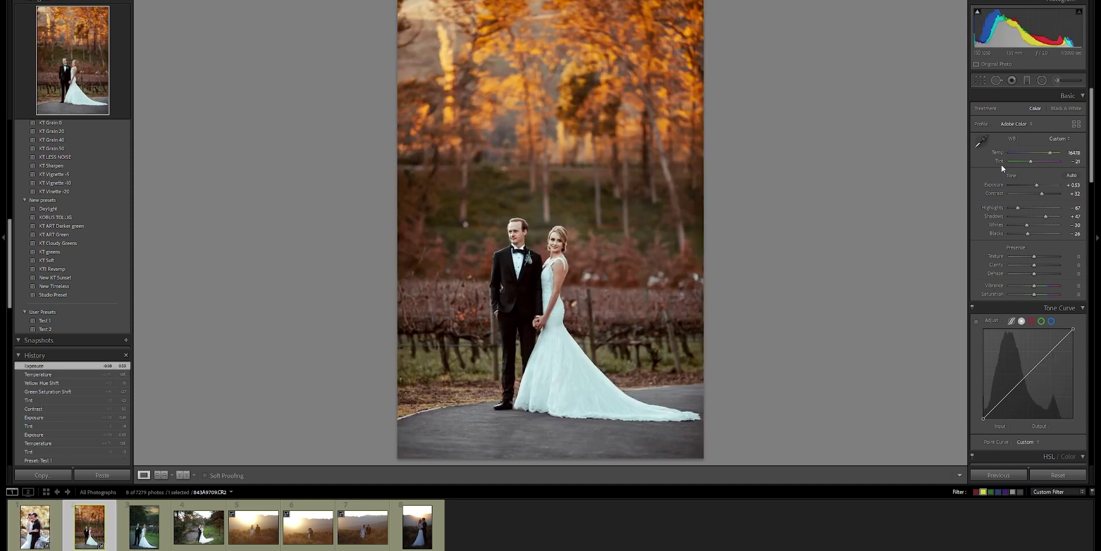
key(Left)
key(Right)
key(Left)
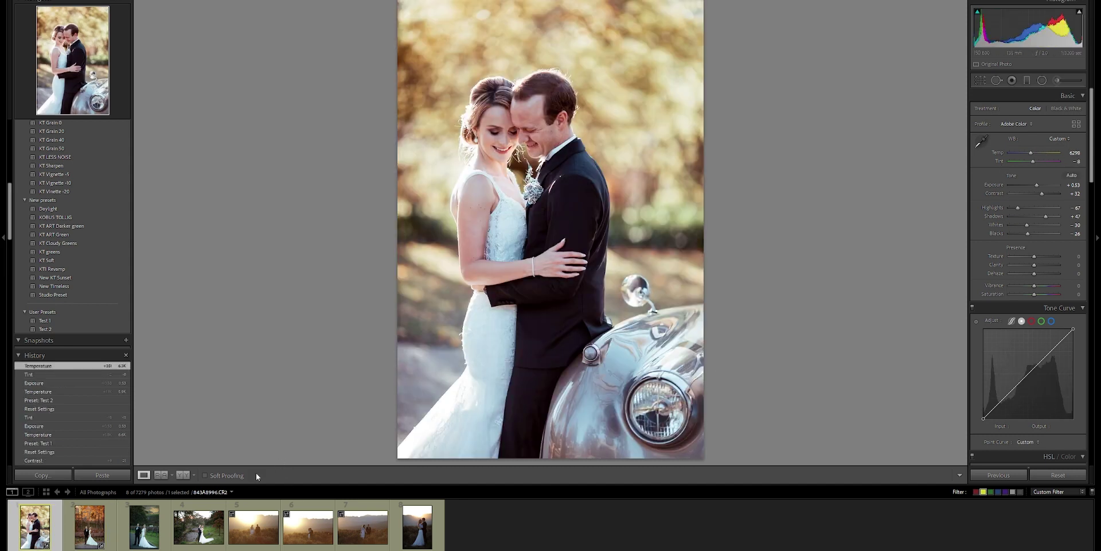
- Lower the riverside photo's exposure to -0.44 and apply the Test 2 preset to it
click(196, 537)
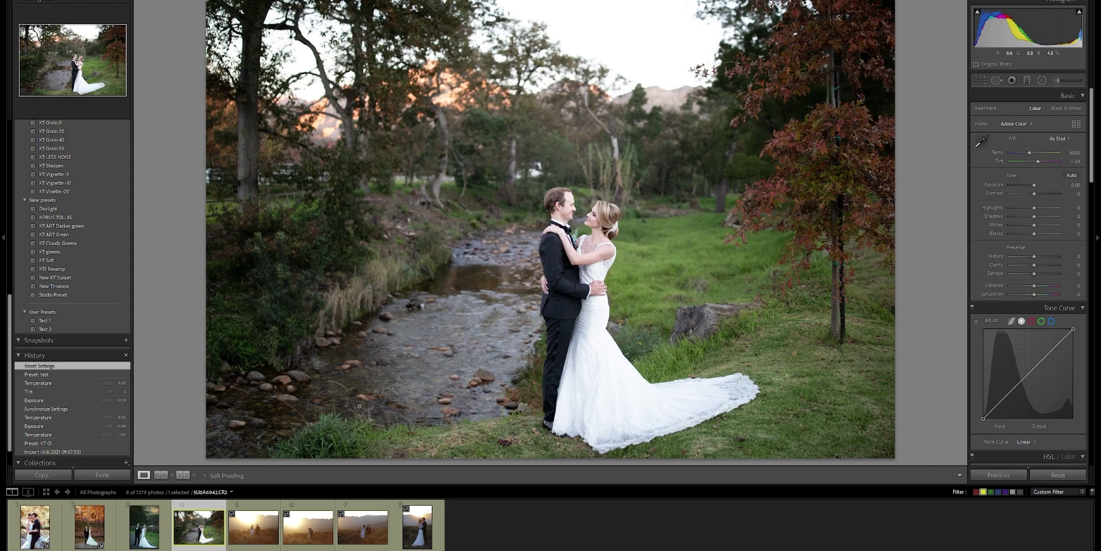
drag(1034, 185, 1031, 185)
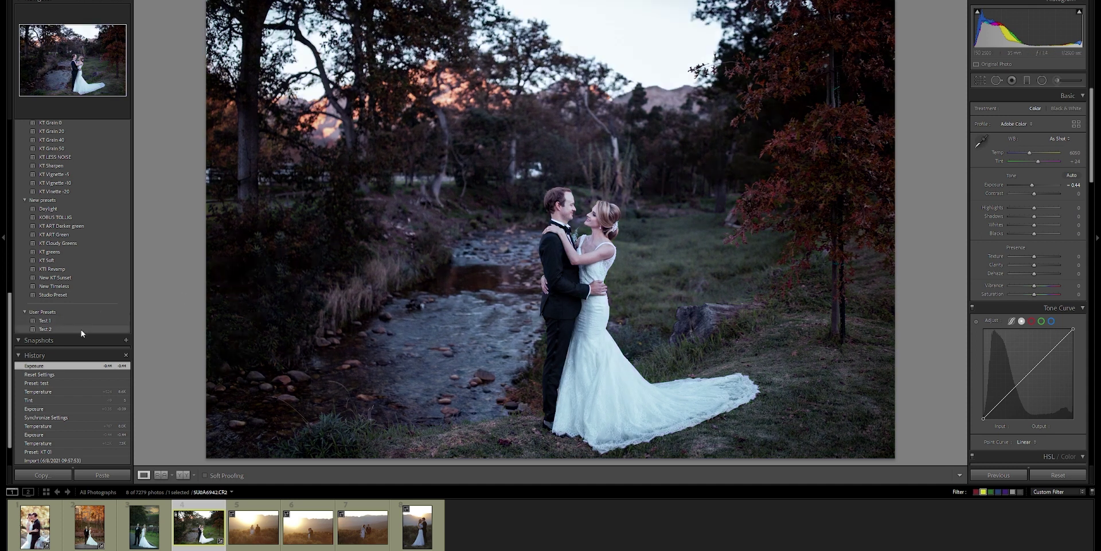
click(81, 329)
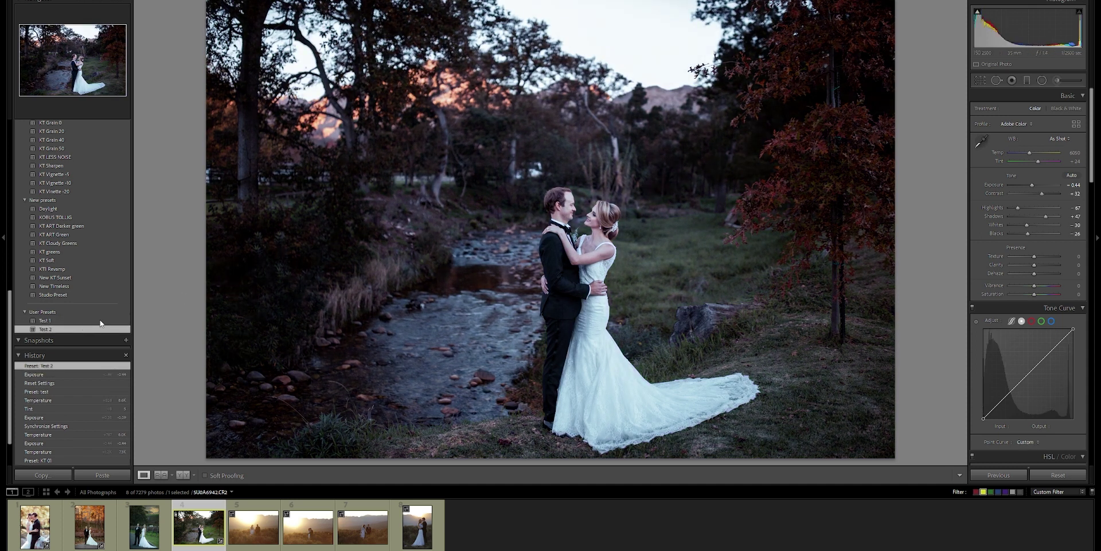
- Warm the riverside photo's temperature to 11215, shift its tint to -21 and set its exposure to -0.18
drag(1028, 153, 1037, 156)
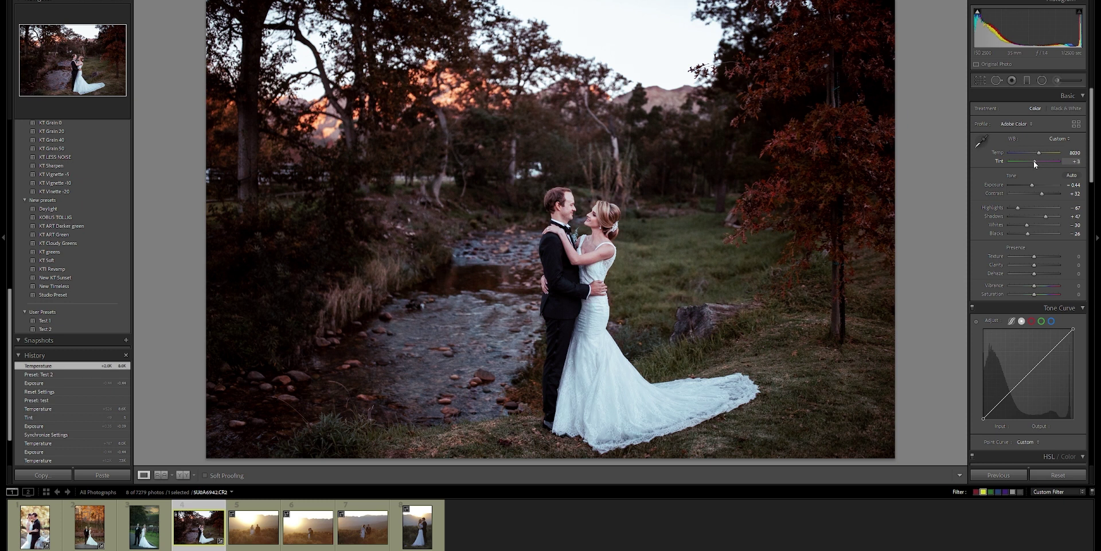
drag(1033, 160, 1039, 154)
drag(1031, 187, 1034, 187)
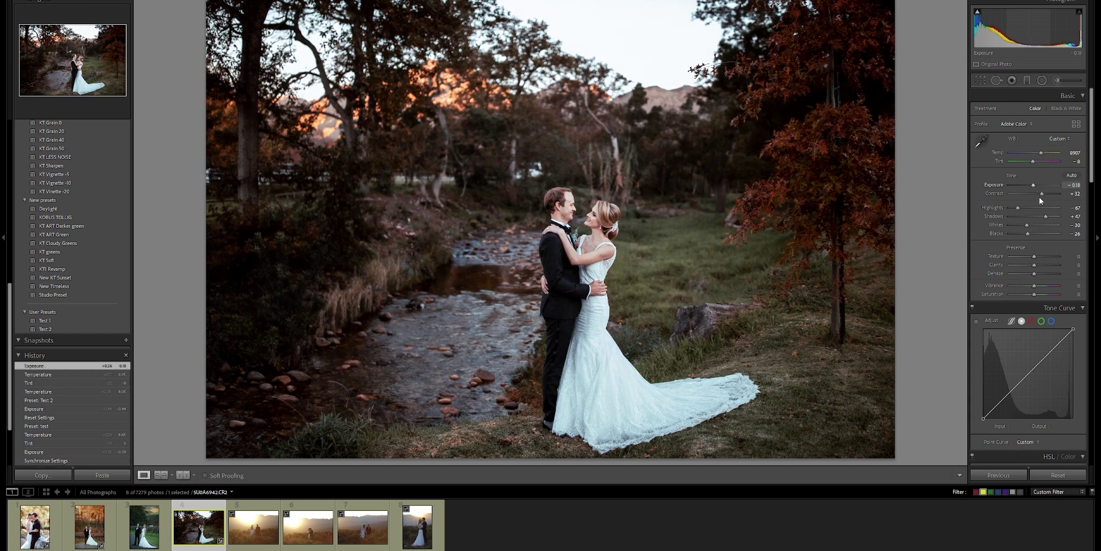
drag(1041, 152, 1044, 154)
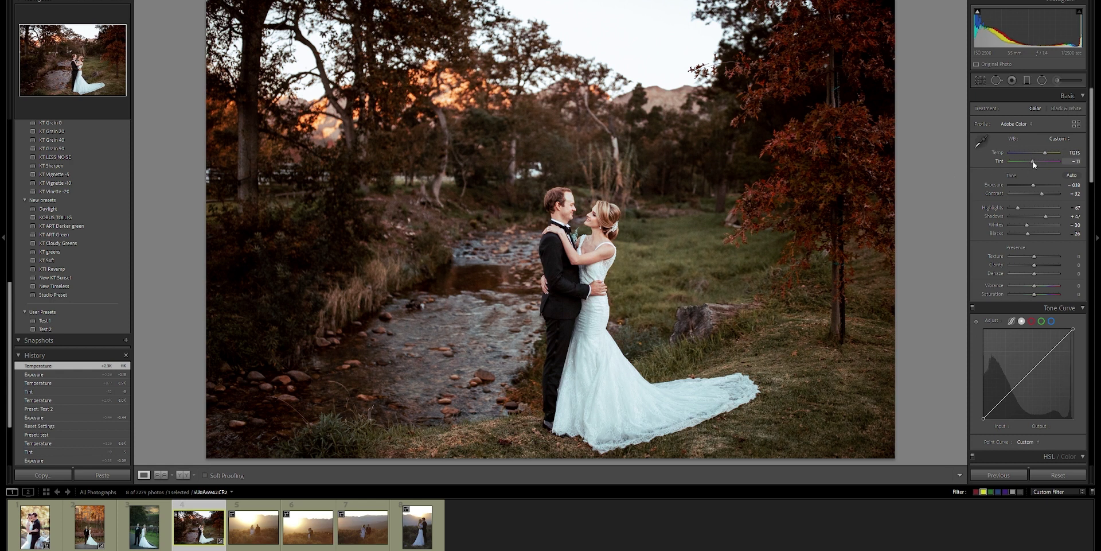
drag(1033, 162, 1025, 162)
- Set the riverside photo's shadows to +18, exposure to 0.00 and blacks to -25
drag(1034, 185, 1033, 184)
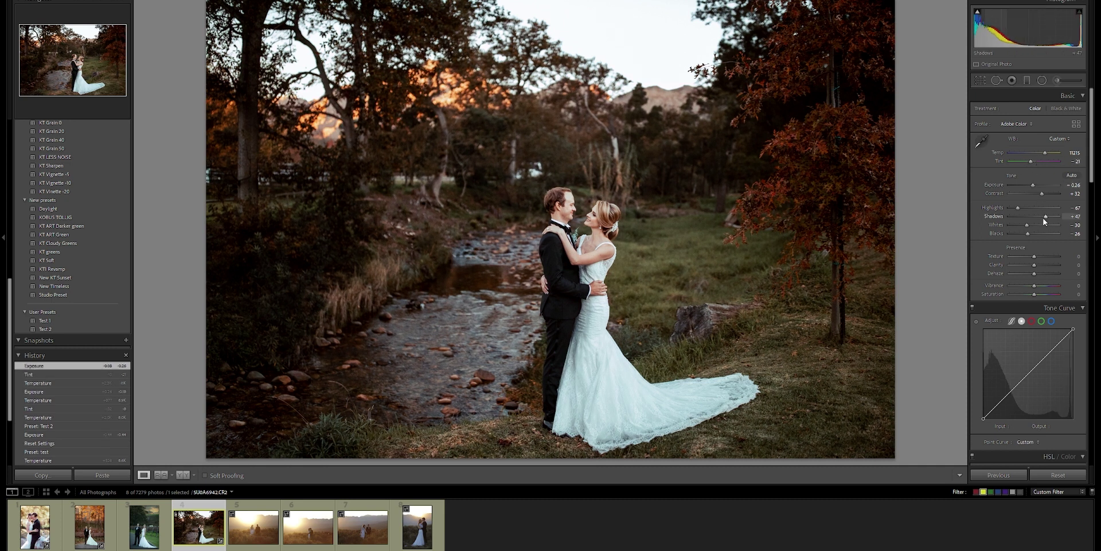
drag(1044, 218, 1034, 185)
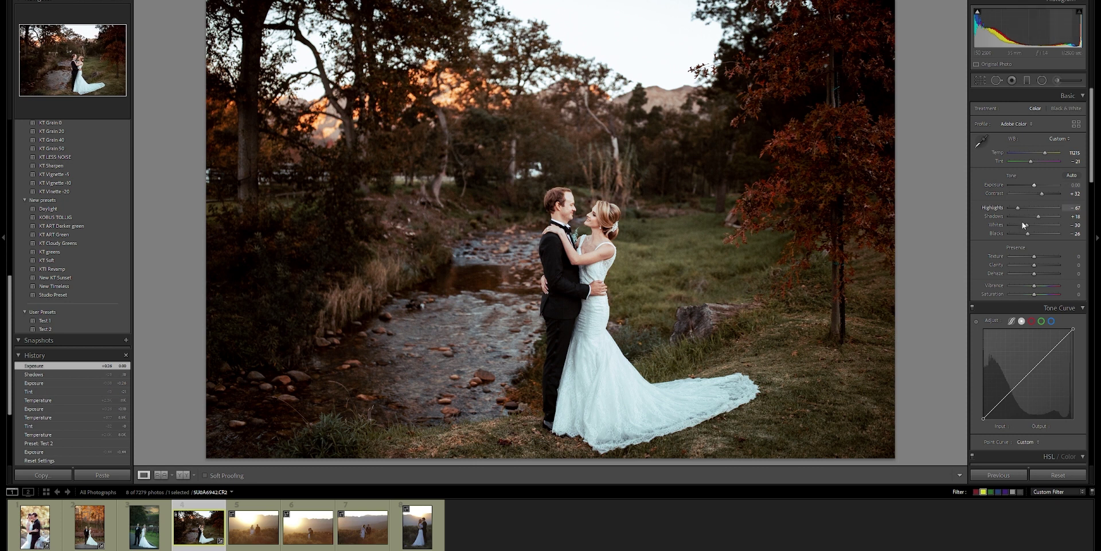
drag(1030, 234, 1029, 232)
- Calibrate the riverside photo with red saturation +9, green hue +40 and saturation +25, and blue hue -42 and saturation -77
scroll(982, 267, down, 10)
scroll(982, 267, down, 10)
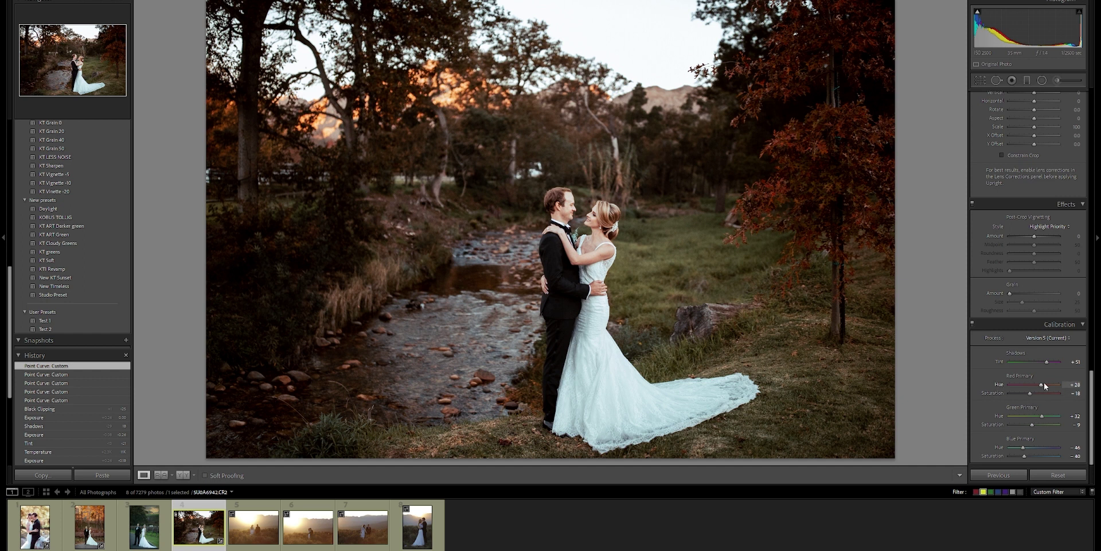
drag(1030, 394, 1037, 395)
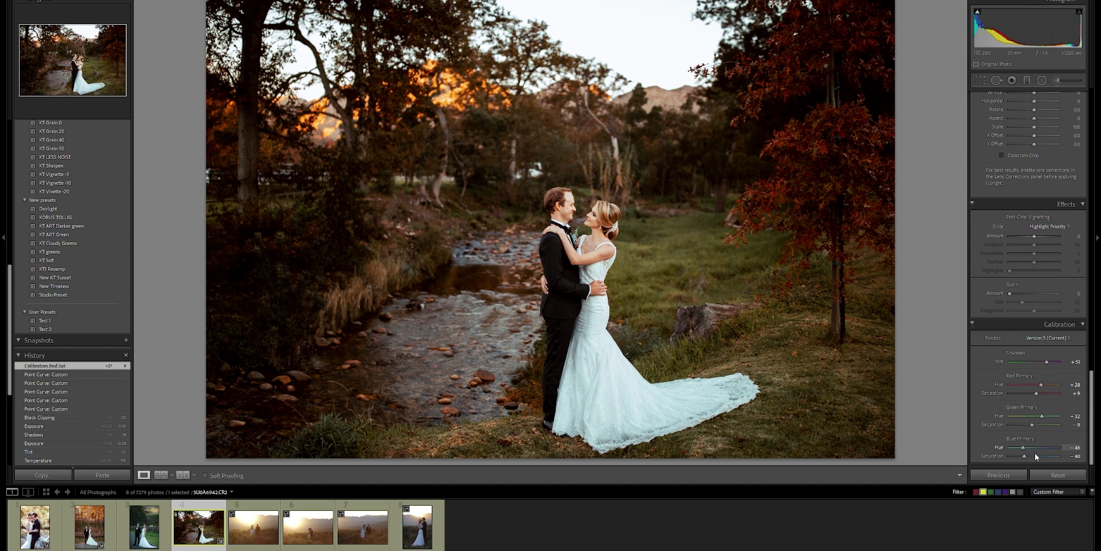
drag(1025, 457, 1013, 457)
drag(1022, 446, 1024, 449)
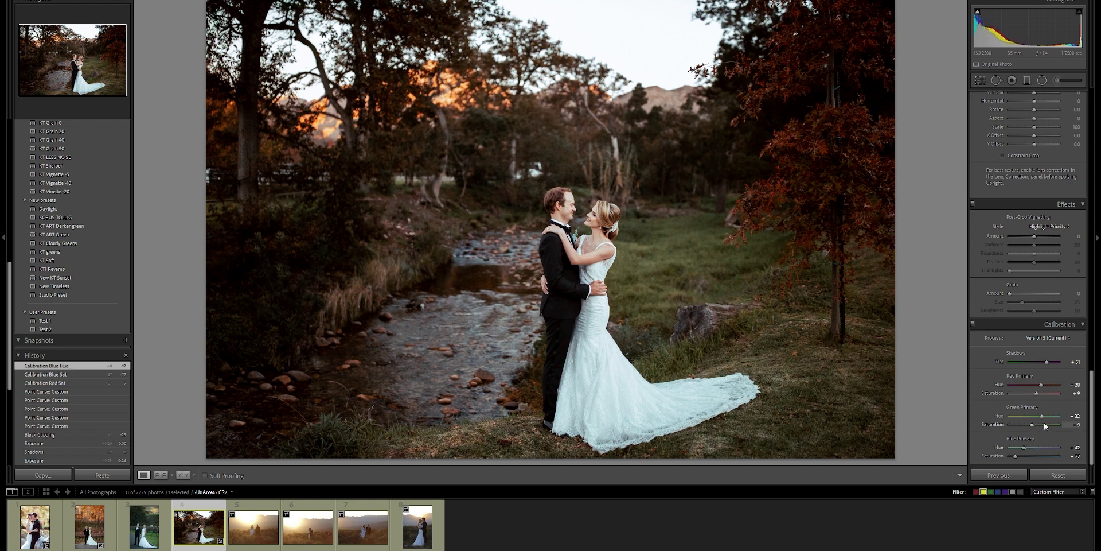
drag(1031, 425, 1041, 425)
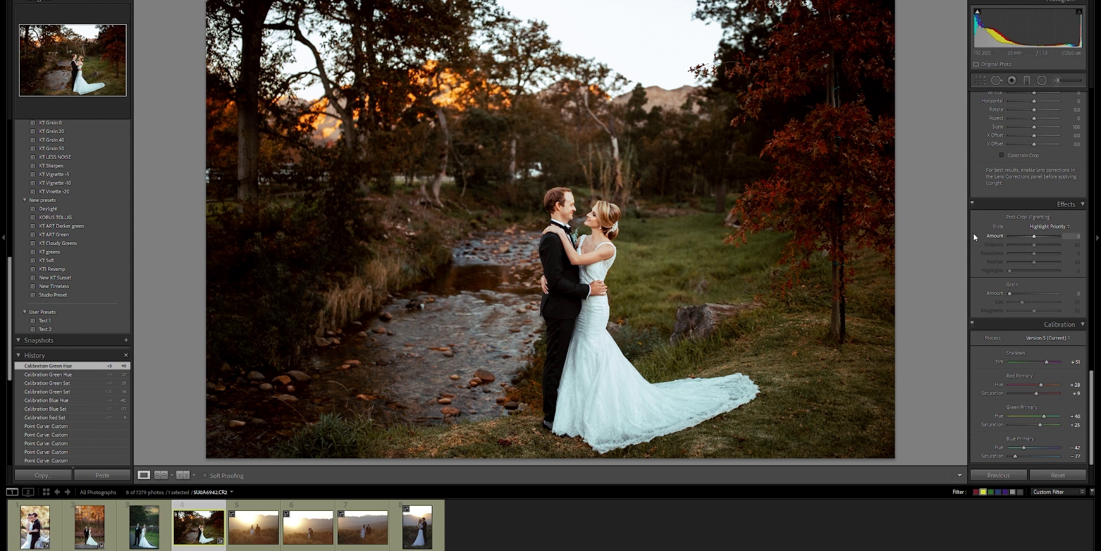
- Reduce the riverside photo's orange saturation to -15
scroll(1035, 243, up, 10)
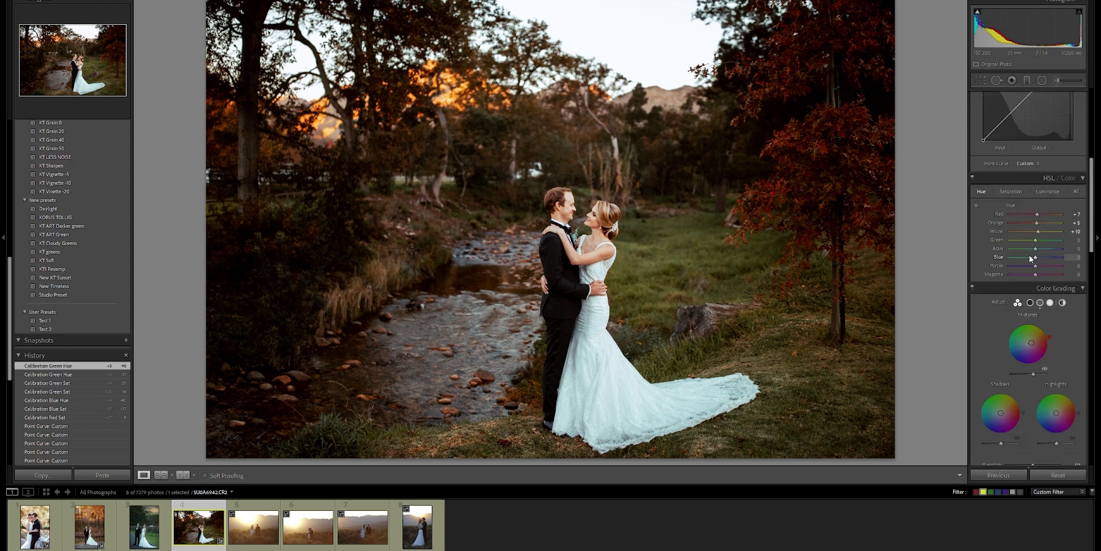
click(1010, 191)
drag(1036, 223, 1032, 223)
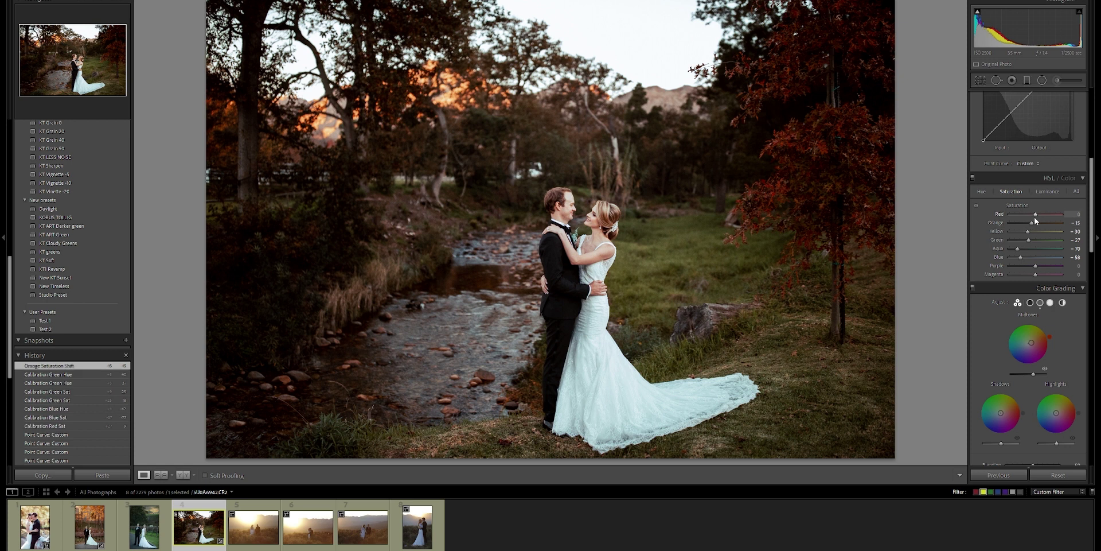
- Refine the riverside photo with a temperature of 12969, exposure of -0.35, contrast of +28 and shadows of +39
scroll(1034, 217, up, 5)
drag(1045, 154, 1048, 154)
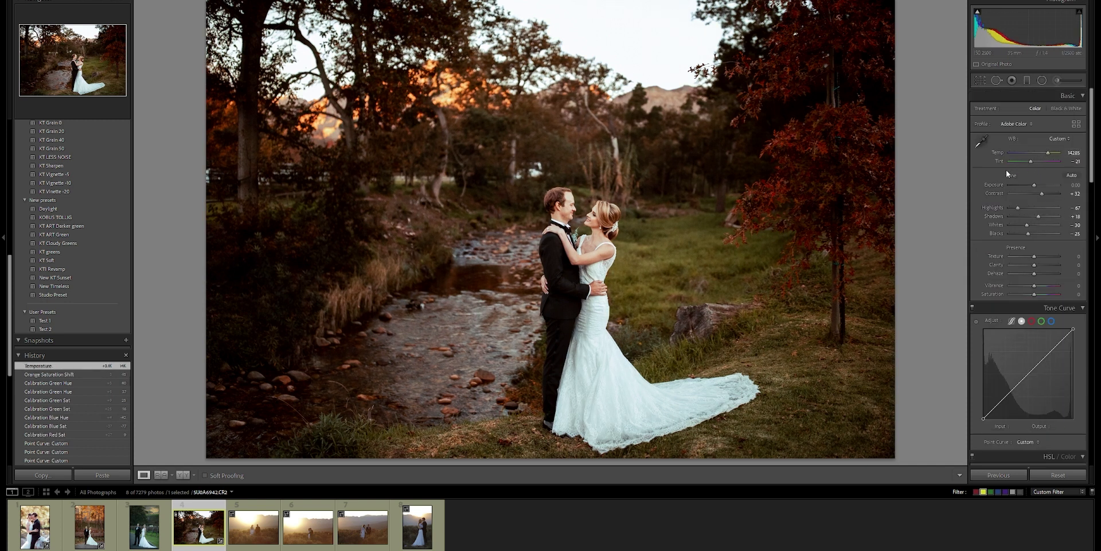
drag(1049, 154, 1045, 218)
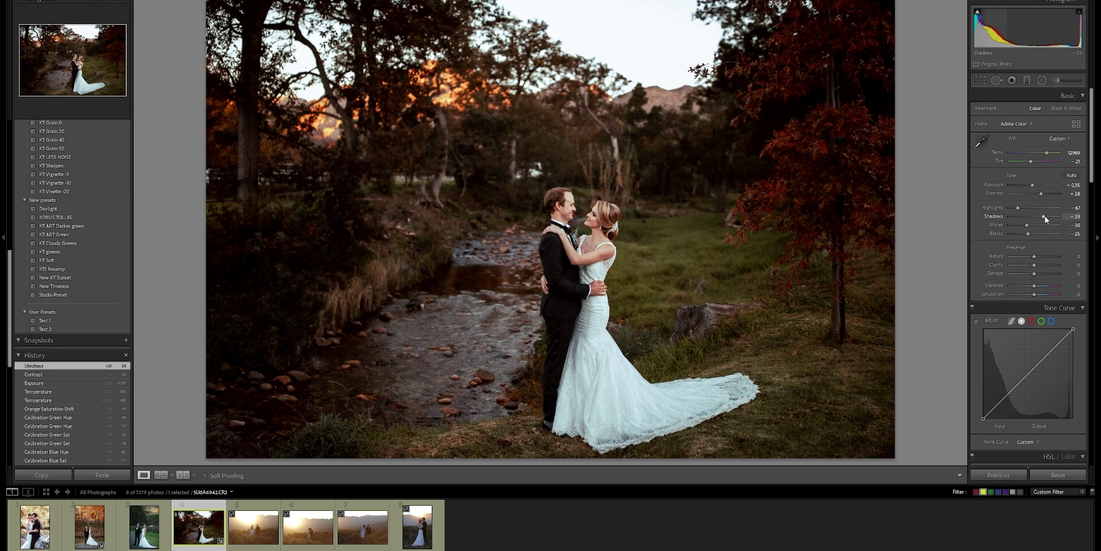